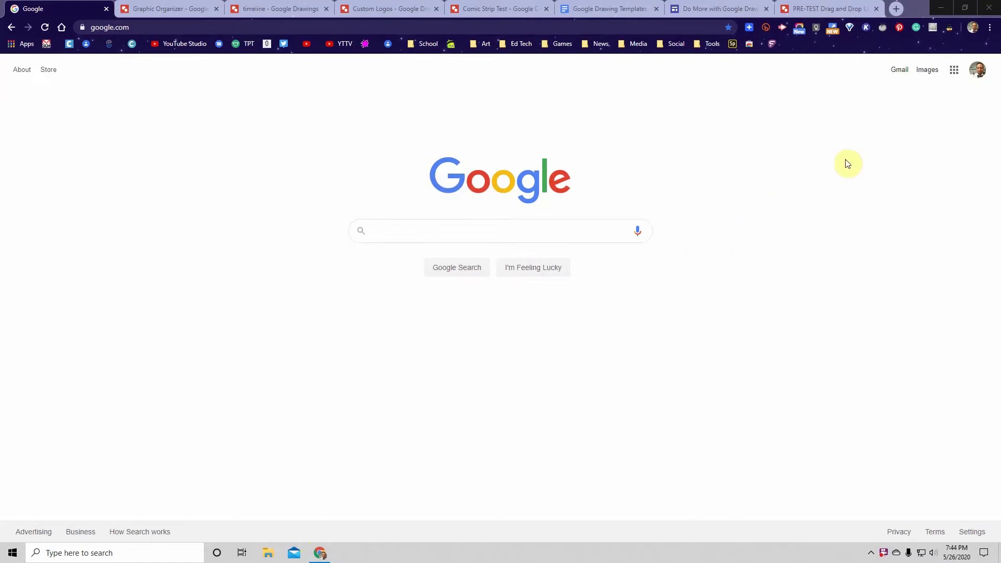
# Step: Open Google Drive from the Google home page and examine the additional file types that can be created, including Google Drawings
pyautogui.click(955, 70)
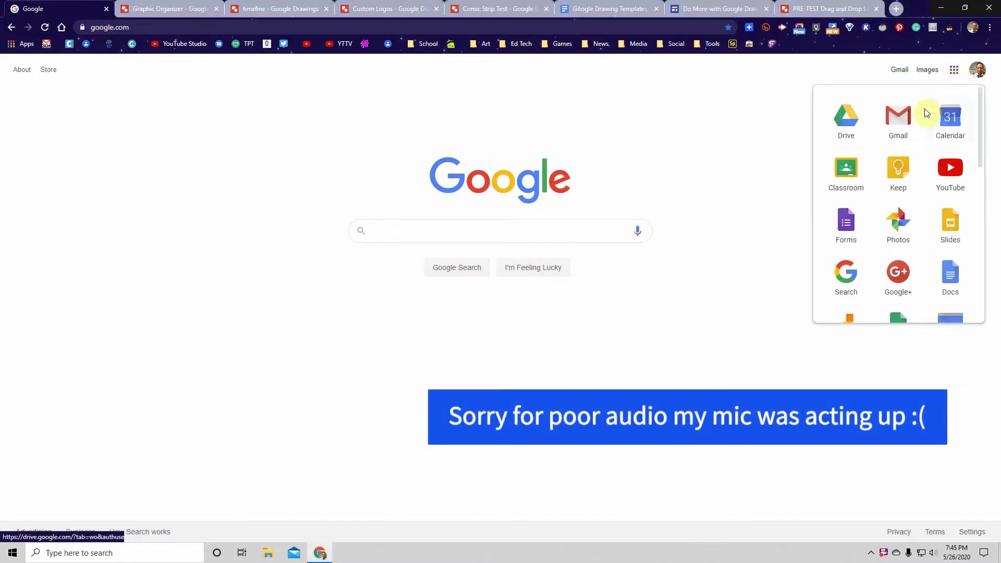
pyautogui.click(857, 135)
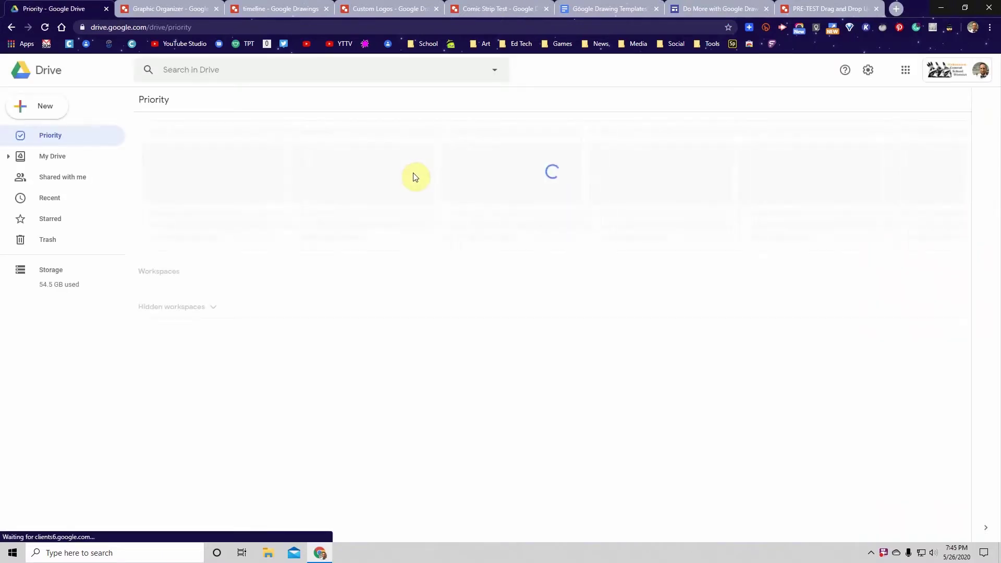
pyautogui.click(39, 107)
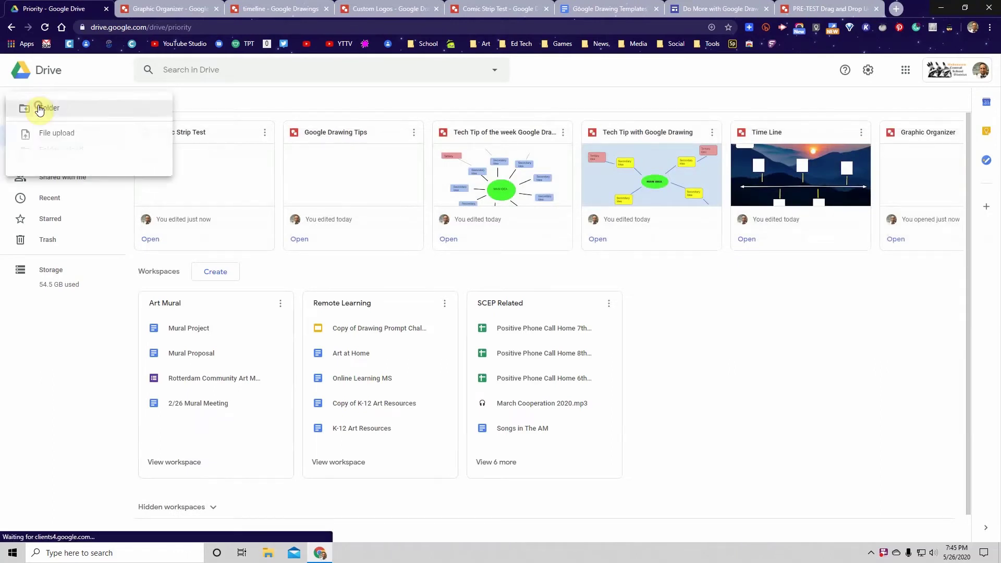
pyautogui.moveTo(66, 228)
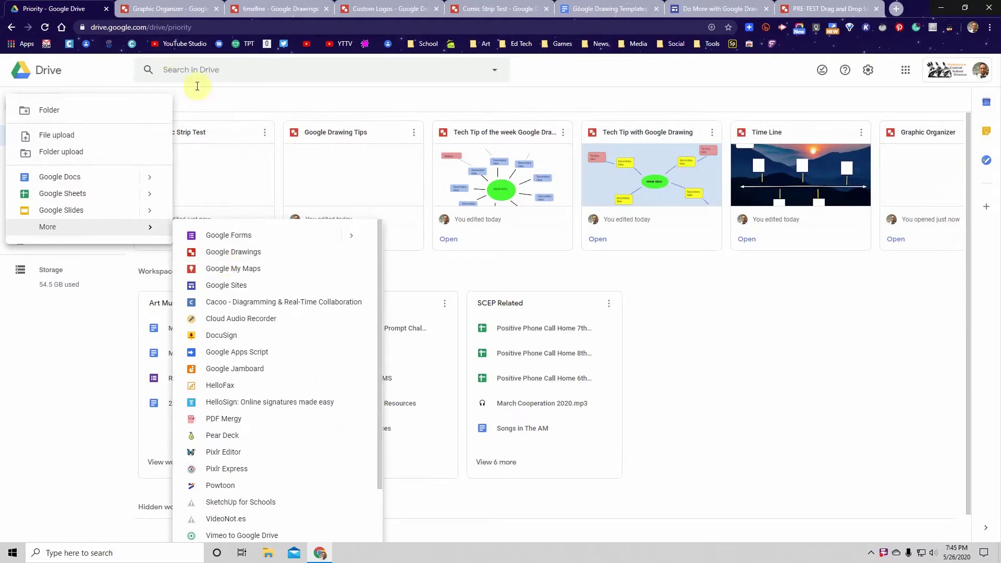
pyautogui.click(217, 101)
# Step: Switch to the Graphic Organizer drawing and draw an oval near the center of the canvas
pyautogui.click(172, 8)
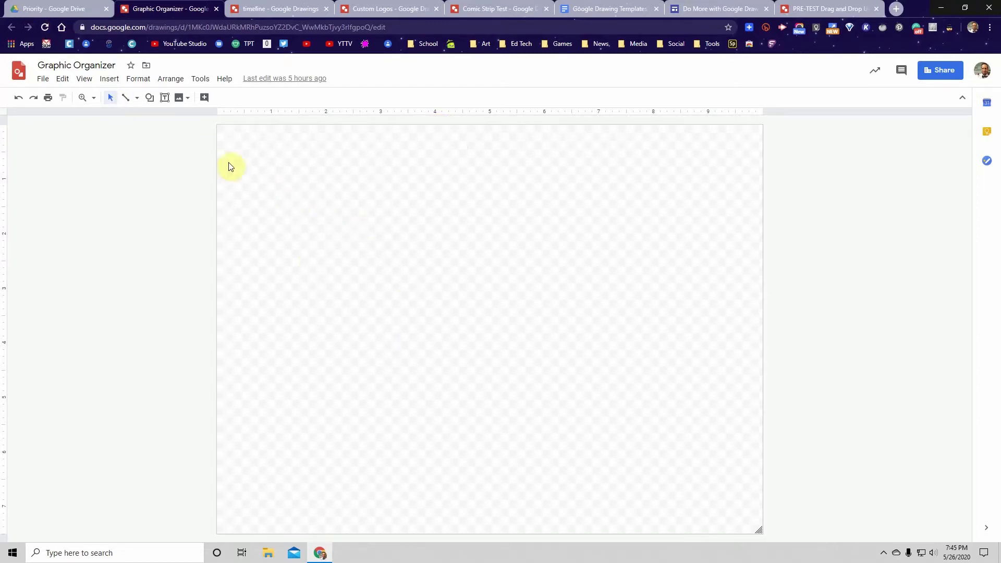
pyautogui.click(152, 102)
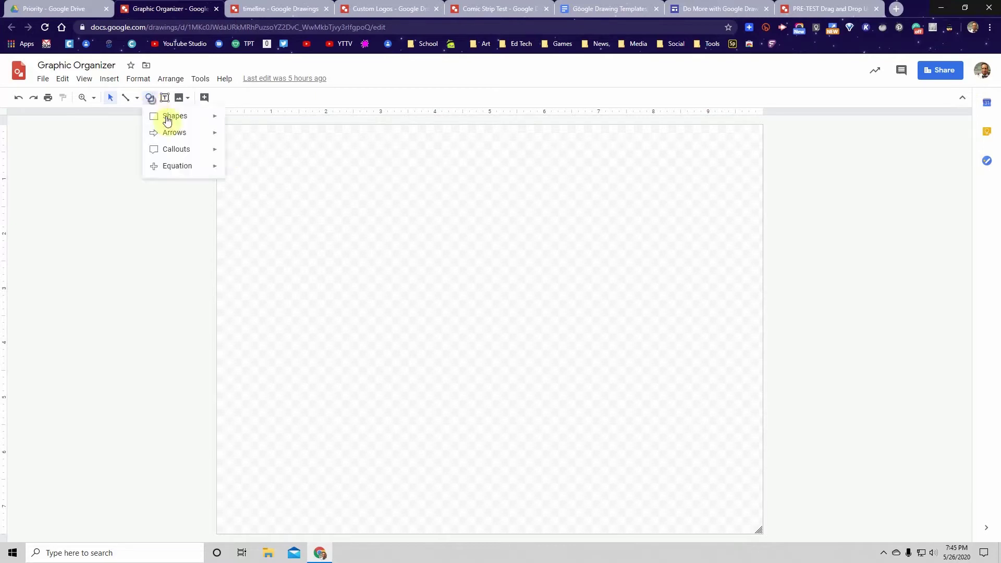
pyautogui.moveTo(179, 119)
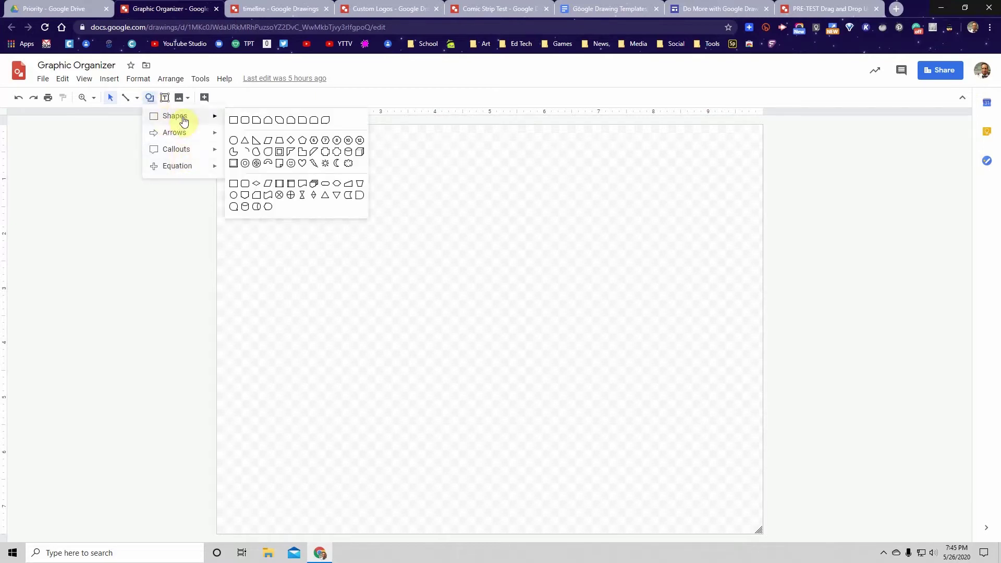
pyautogui.click(234, 141)
pyautogui.moveTo(411, 351); pyautogui.dragTo(540, 259)
pyautogui.click(344, 274)
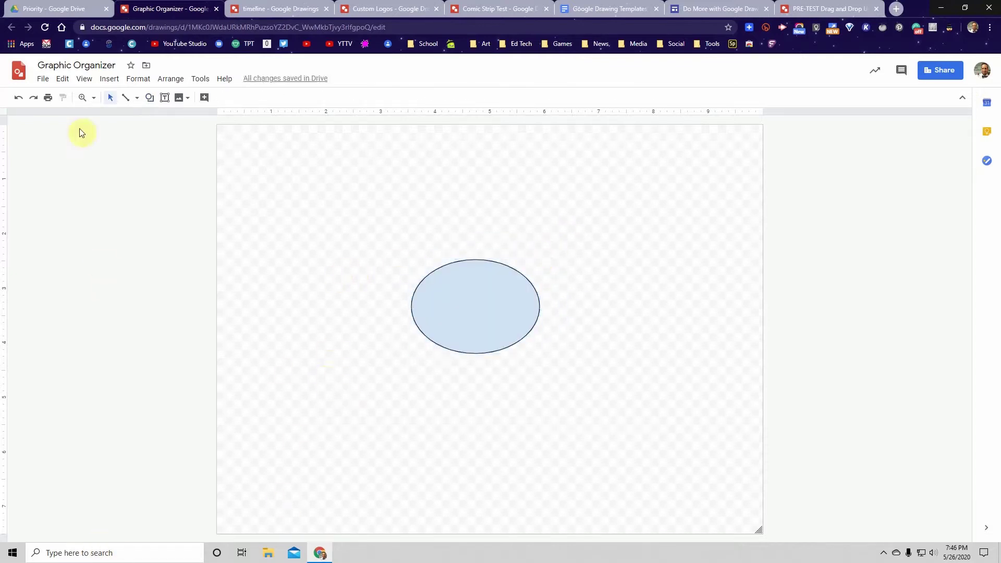
# Step: Change the drawing's page size to Widescreen 16:9
pyautogui.click(44, 79)
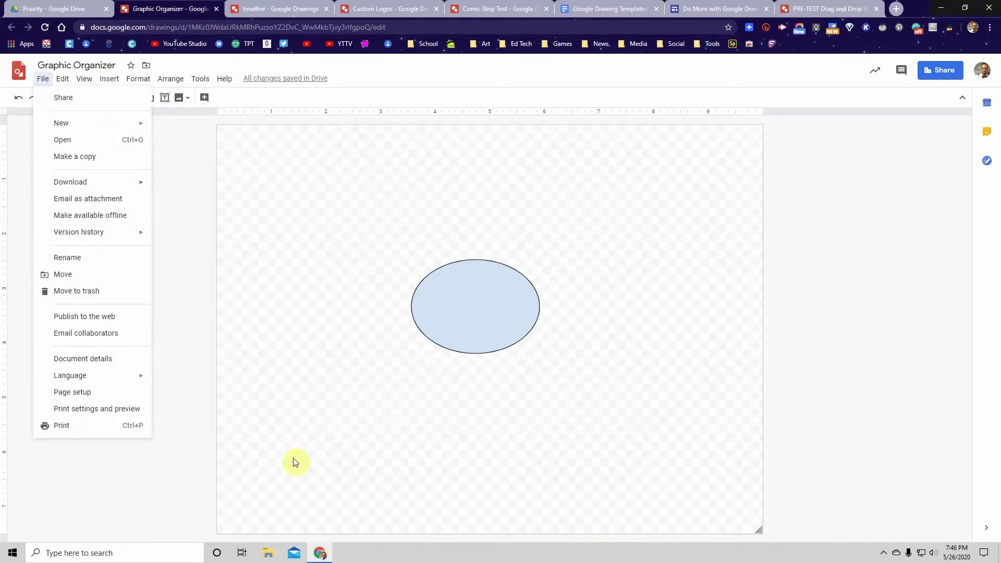
pyautogui.click(106, 395)
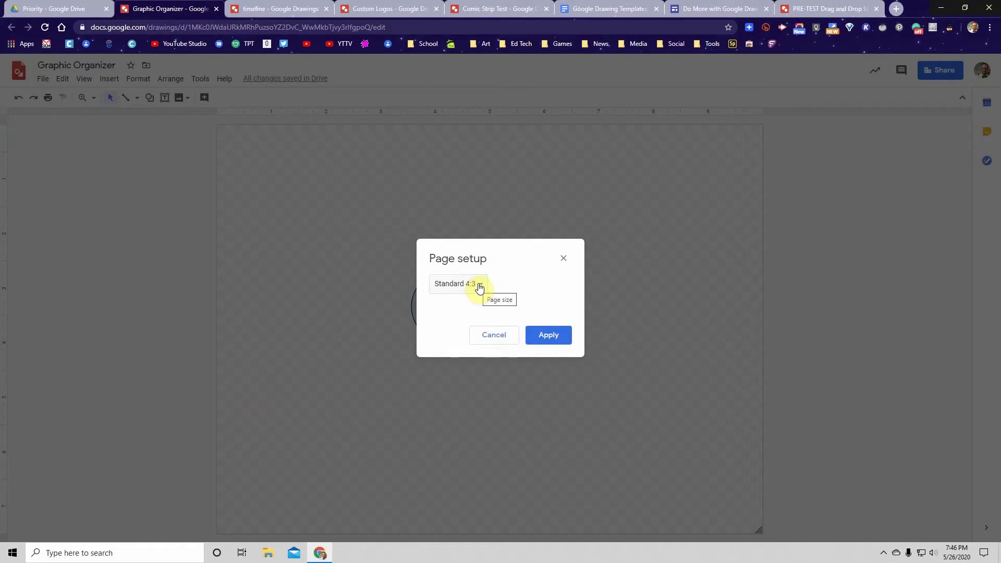
pyautogui.click(479, 288)
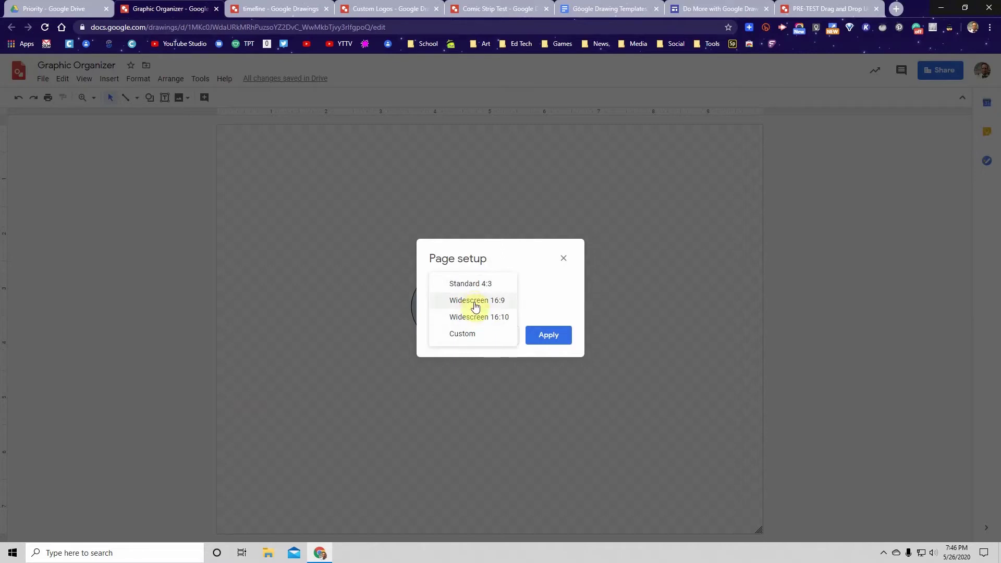
pyautogui.click(475, 306)
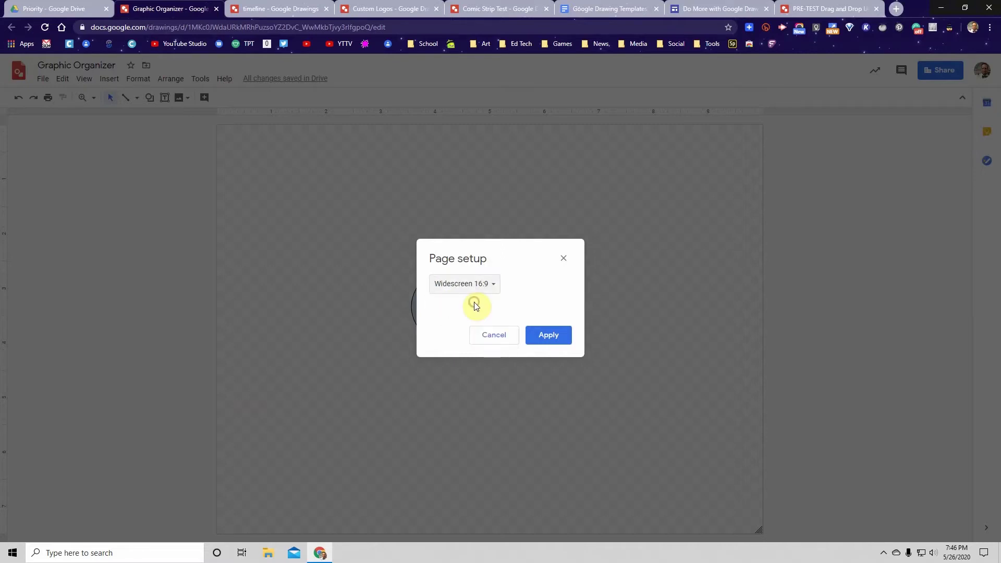
pyautogui.click(552, 337)
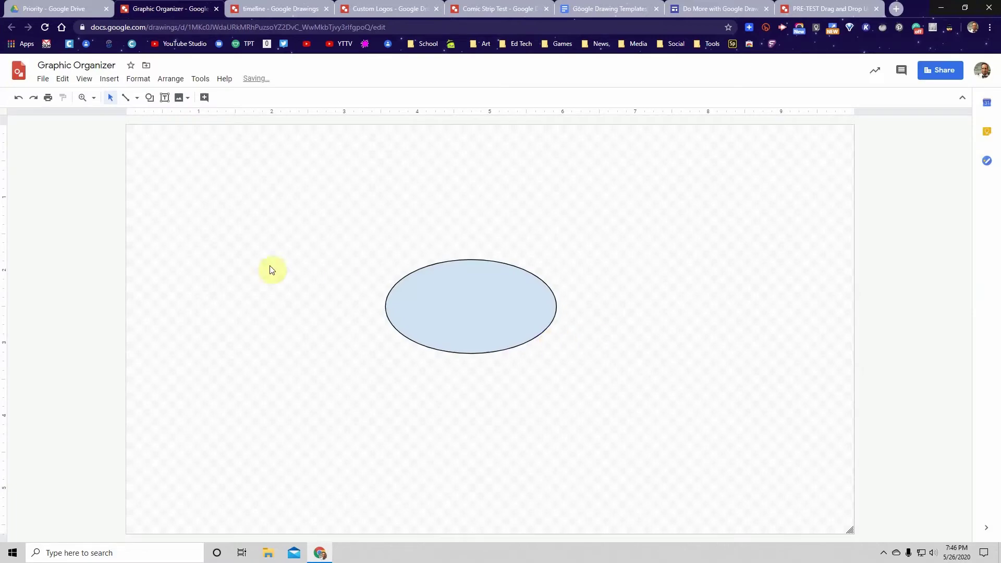
# Step: Shrink the oval from its lower-left corner and shift it slightly left, keeping it near the center of the canvas
pyautogui.click(459, 265)
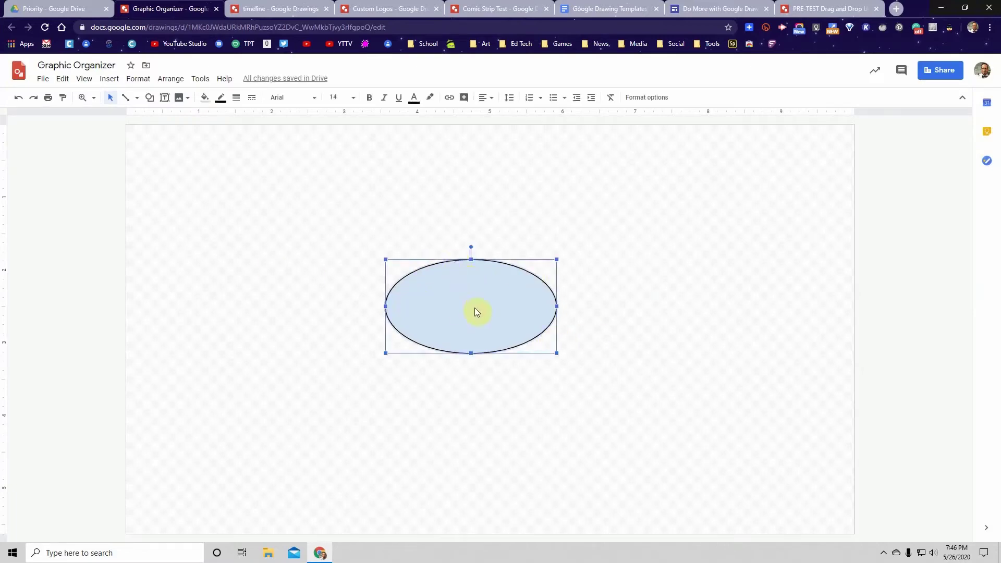
pyautogui.moveTo(385, 352); pyautogui.dragTo(418, 336)
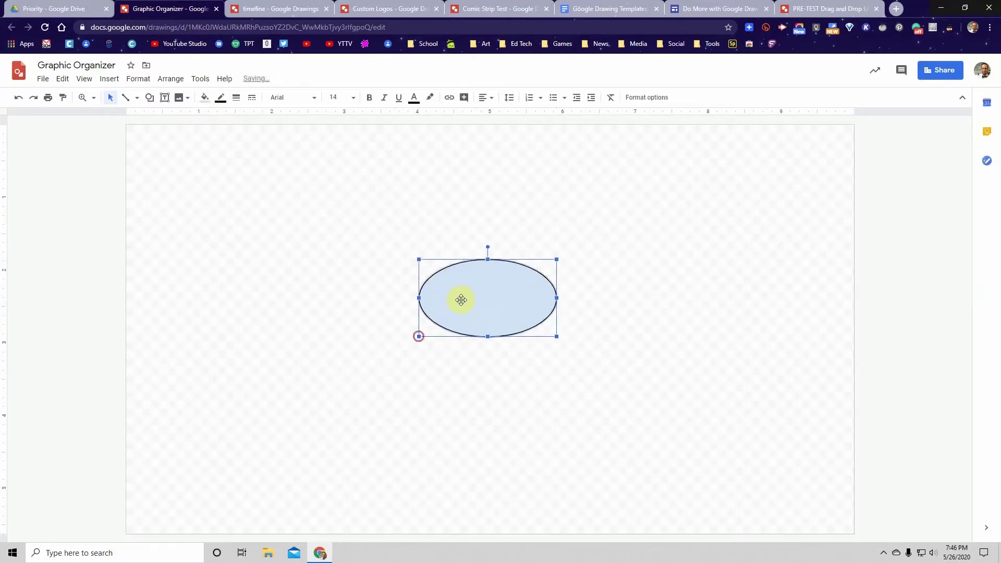
pyautogui.moveTo(468, 292); pyautogui.dragTo(448, 295)
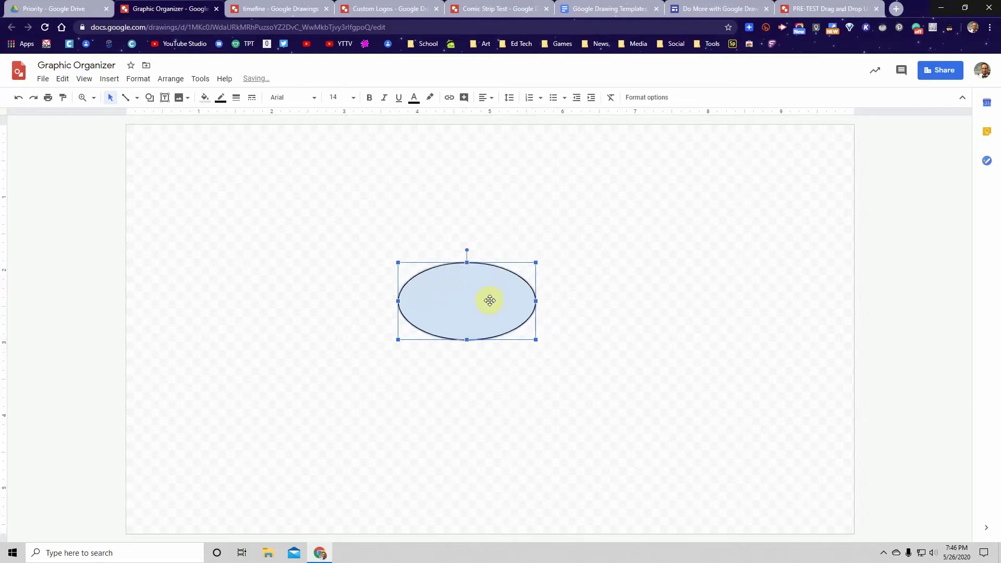
# Step: Fill the oval with solid medium green and set its border weight to 4px
pyautogui.click(206, 100)
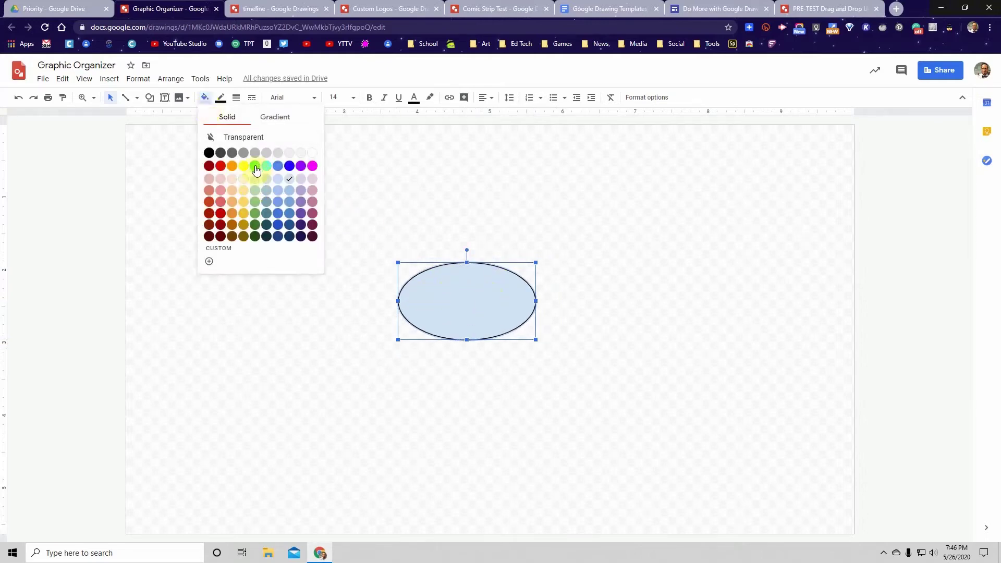
pyautogui.click(258, 220)
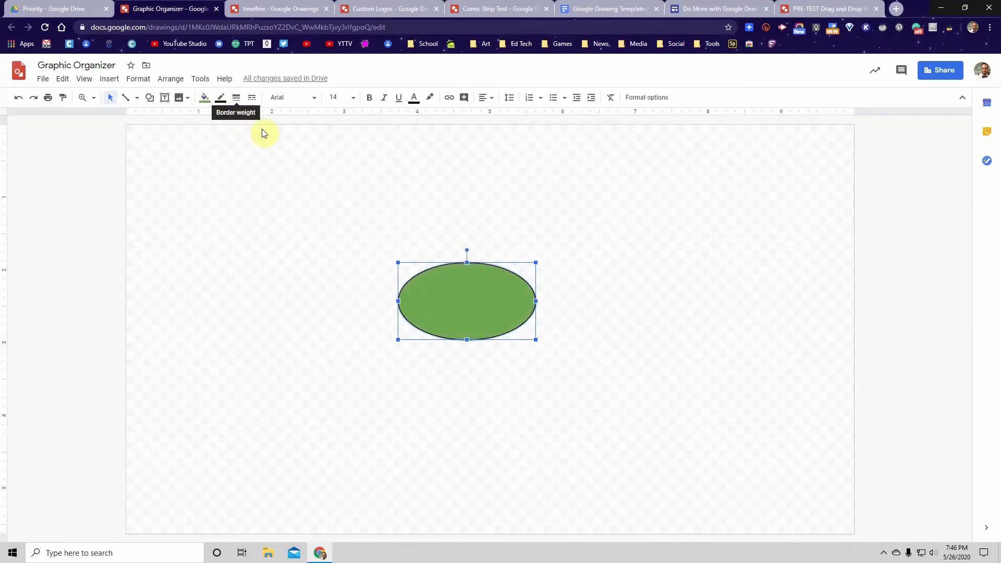
pyautogui.click(220, 98)
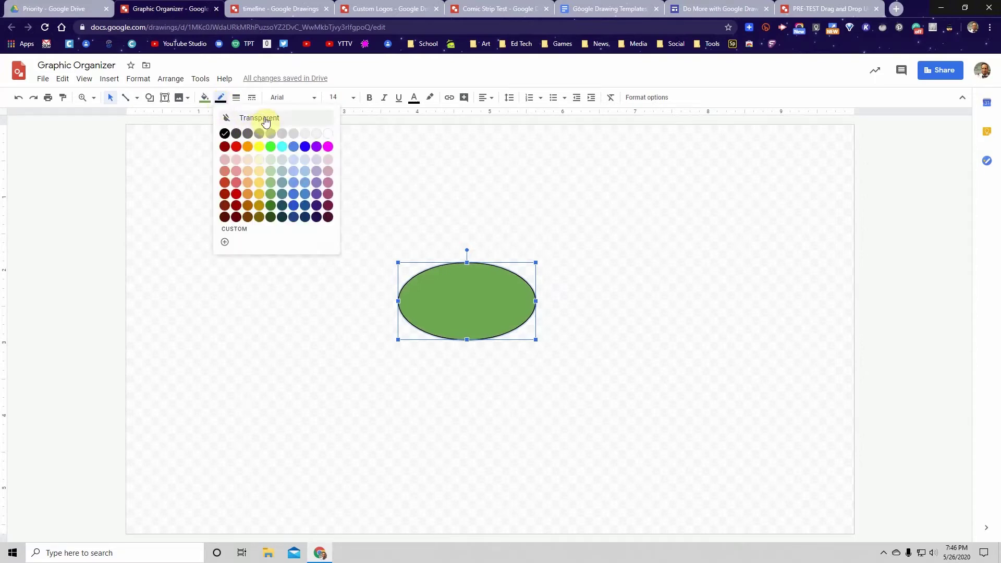
pyautogui.click(234, 99)
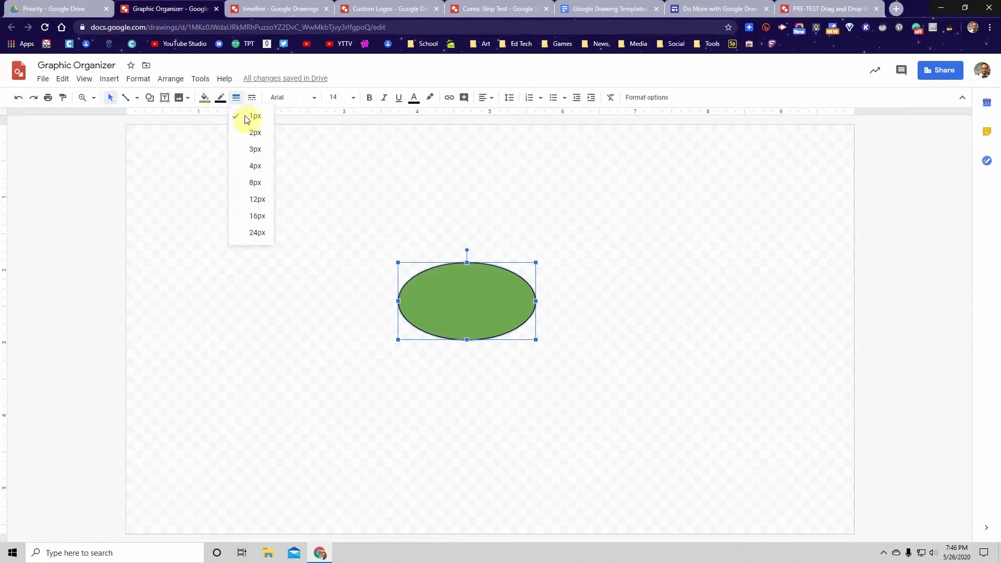
pyautogui.click(254, 166)
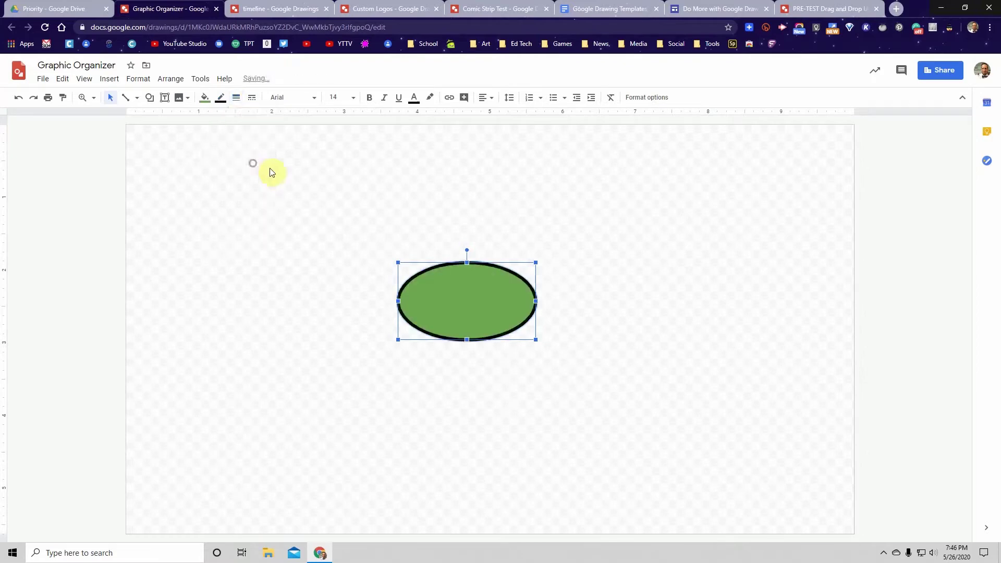
pyautogui.click(364, 204)
pyautogui.click(498, 320)
pyautogui.click(377, 263)
pyautogui.rightClick(179, 216)
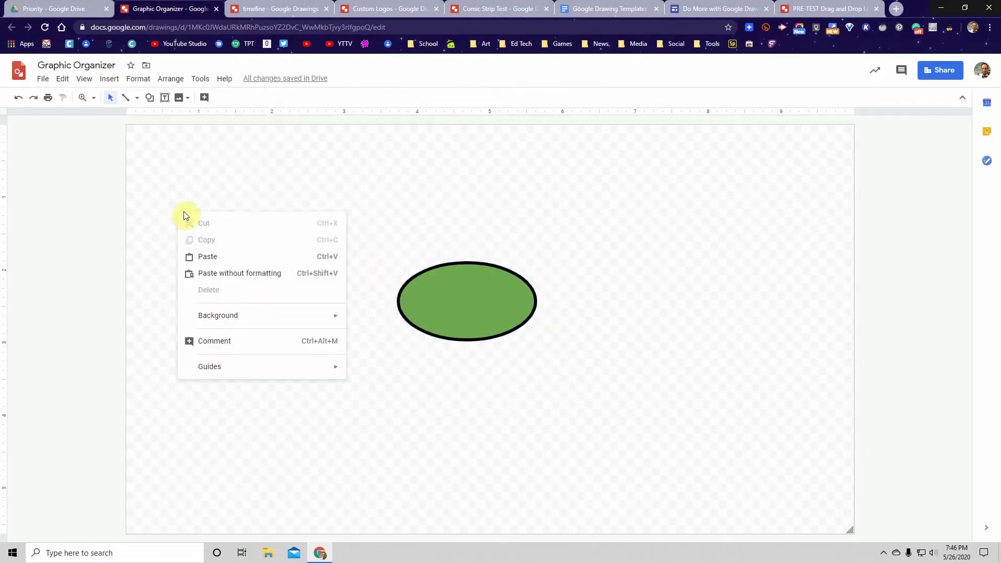
pyautogui.moveTo(242, 319)
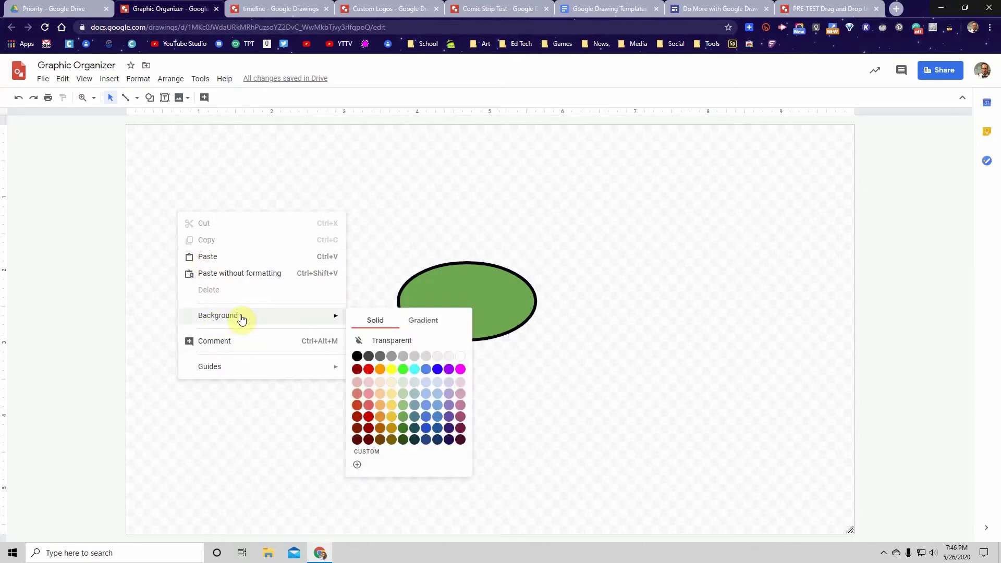
pyautogui.rightClick(426, 211)
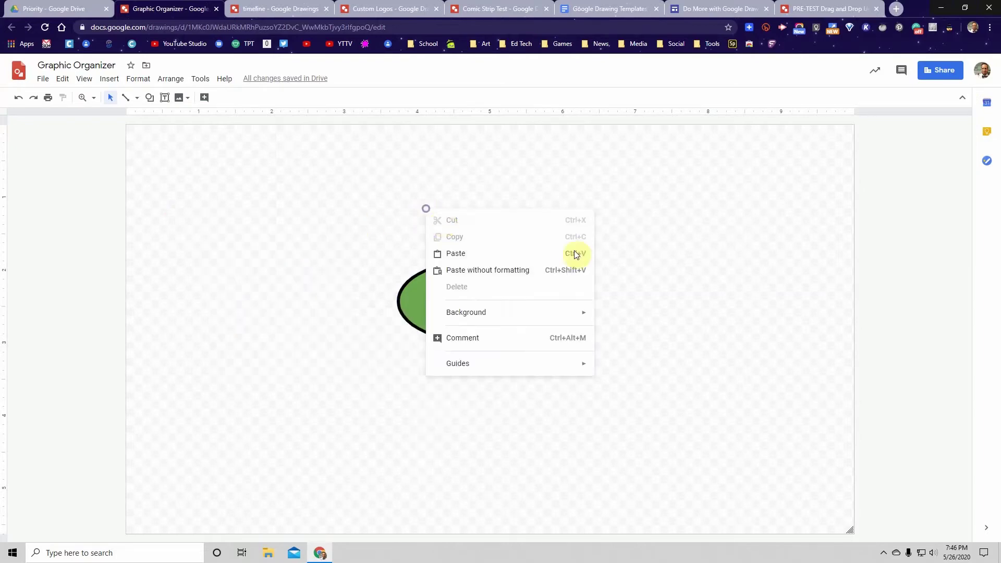
pyautogui.moveTo(525, 318)
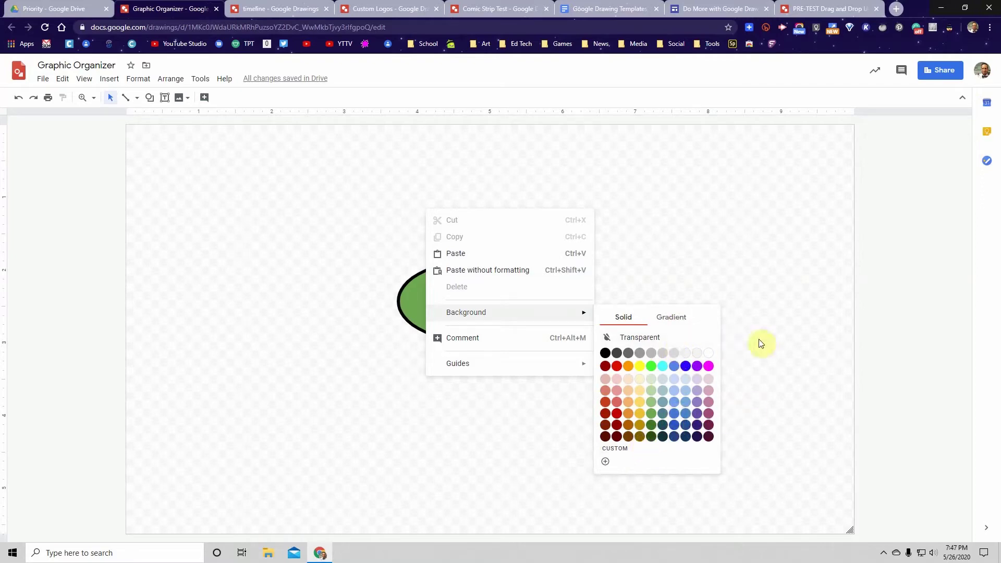
pyautogui.click(759, 252)
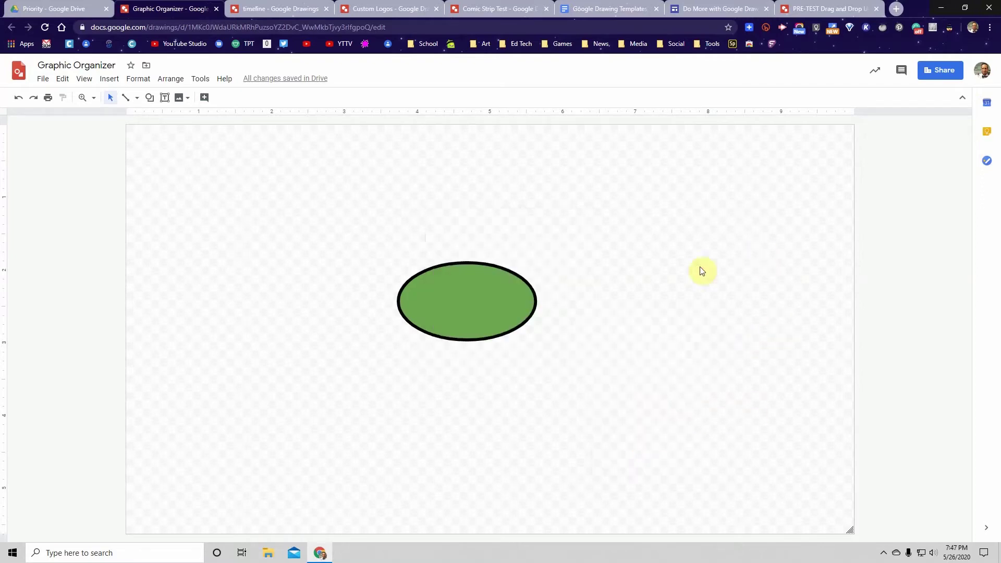
# Step: Set the canvas background to a solid light yellow and nudge the oval slightly down and to the right
pyautogui.rightClick(630, 269)
pyautogui.moveTo(704, 381)
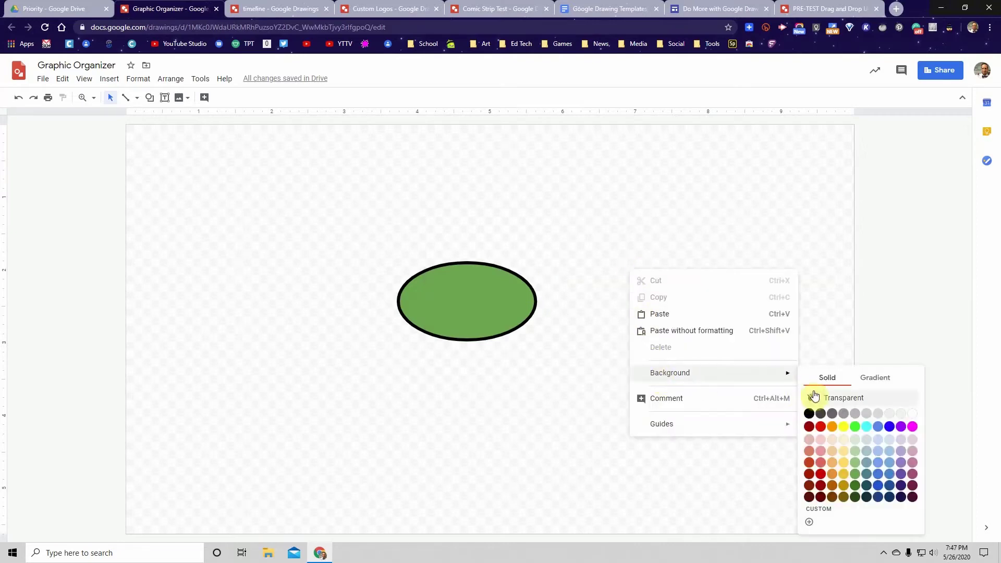
pyautogui.click(845, 462)
pyautogui.moveTo(469, 269); pyautogui.dragTo(477, 280)
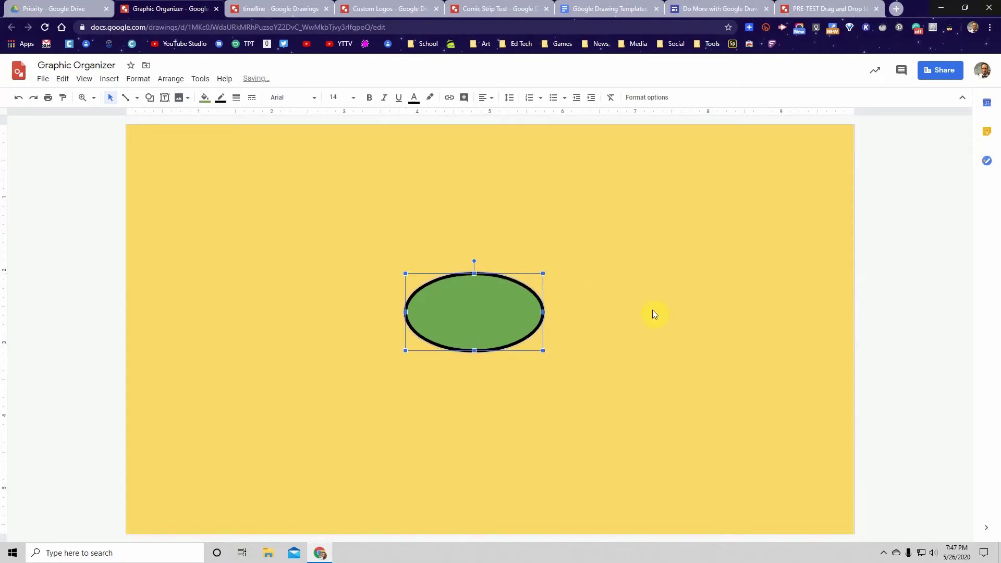
# Step: Insert the photo of a single closed book from a web image search for "Book" and place it below the oval
pyautogui.click(45, 83)
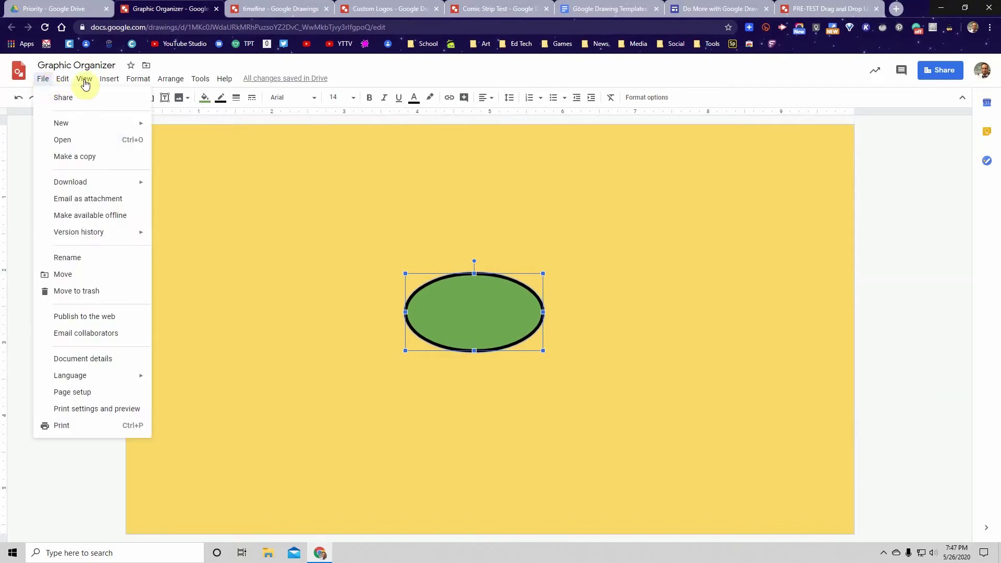
pyautogui.moveTo(109, 79)
pyautogui.moveTo(128, 99)
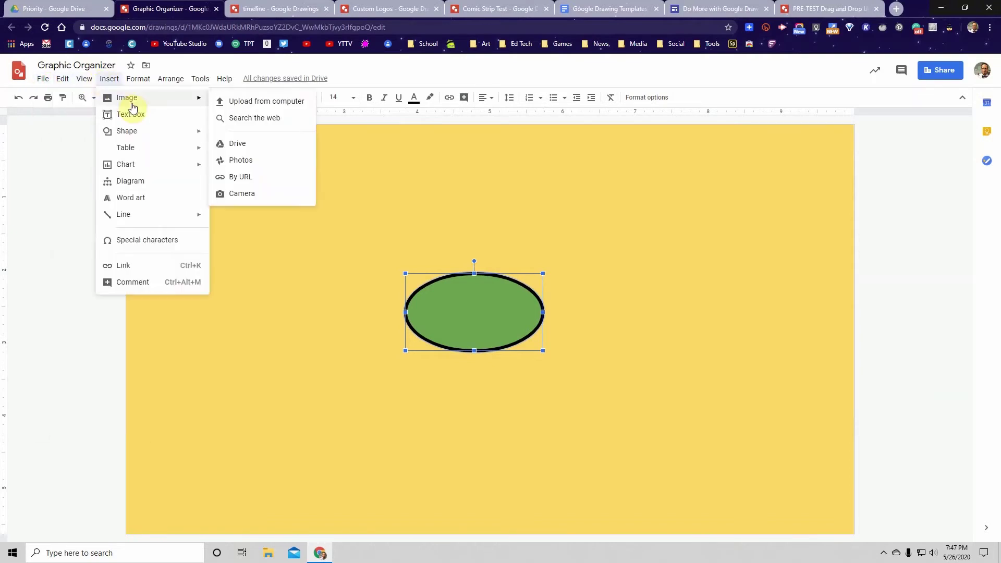
pyautogui.click(251, 117)
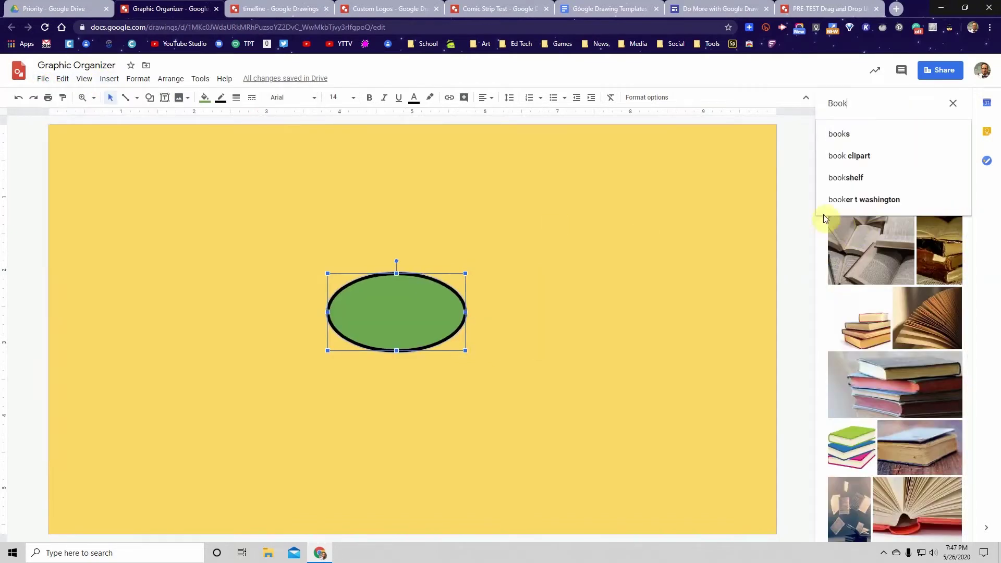
pyautogui.click(801, 168)
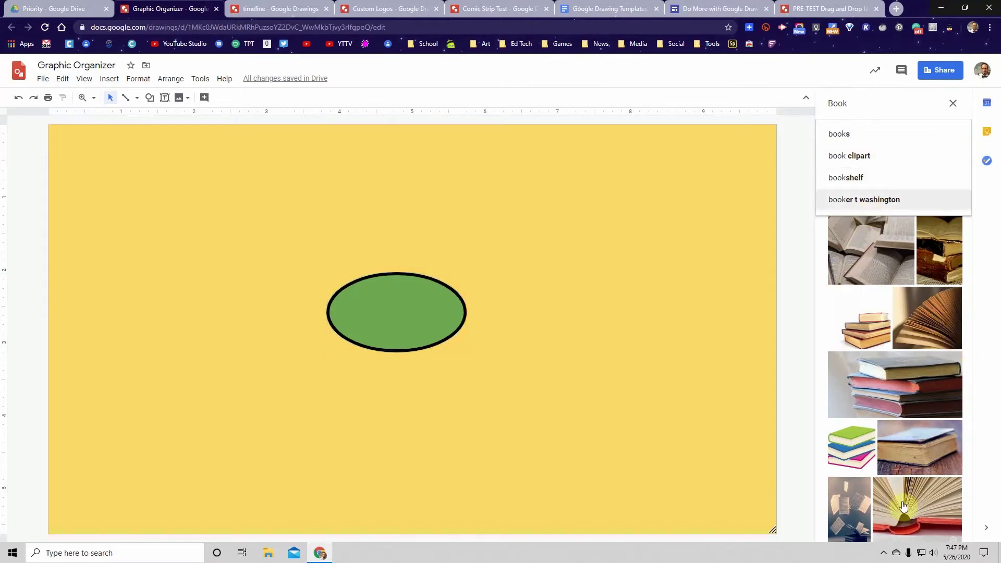
pyautogui.click(916, 440)
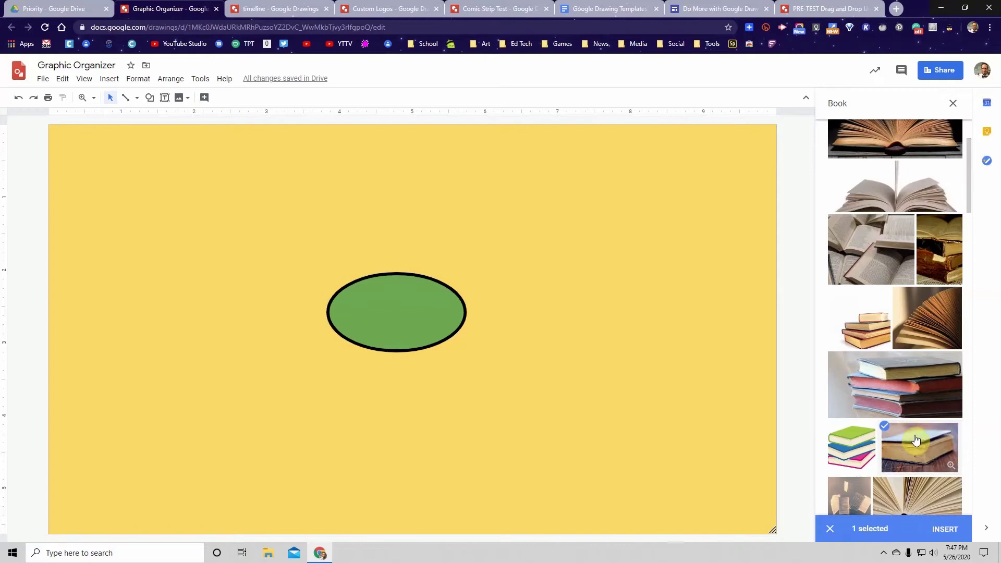
pyautogui.click(947, 528)
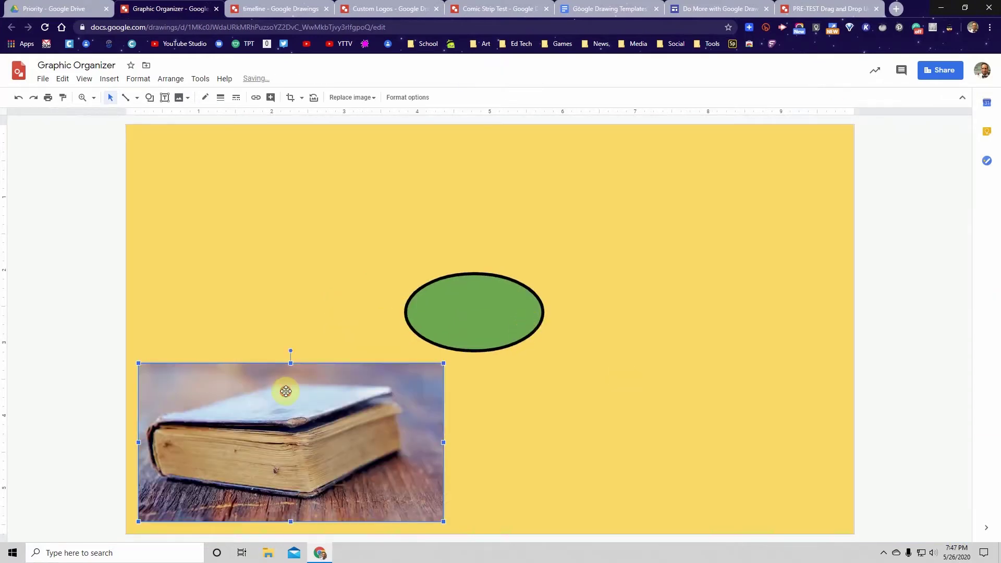
pyautogui.moveTo(286, 391); pyautogui.dragTo(494, 385)
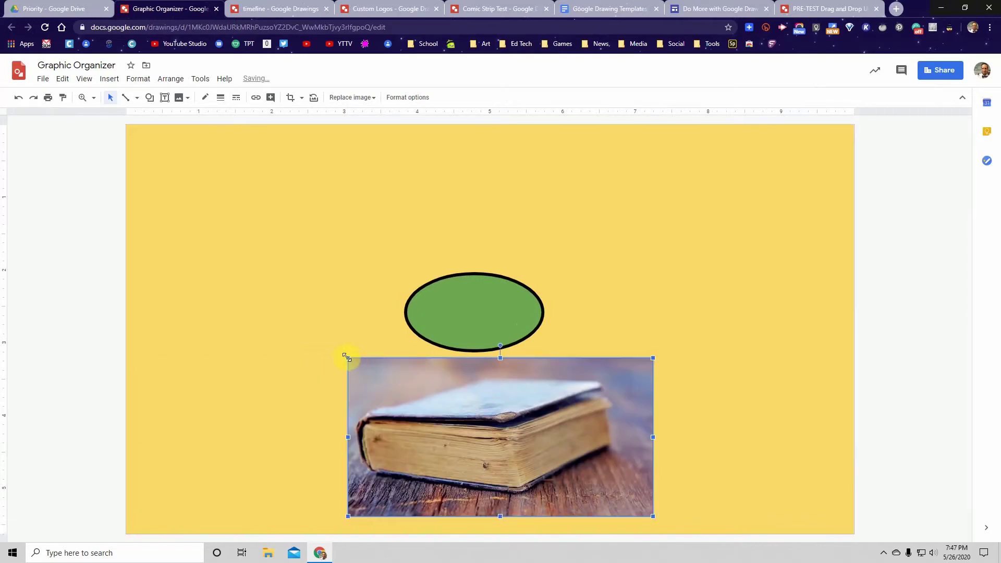
# Step: Shrink the book photo and place it in the upper-right corner of the canvas
pyautogui.moveTo(347, 358); pyautogui.dragTo(684, 157)
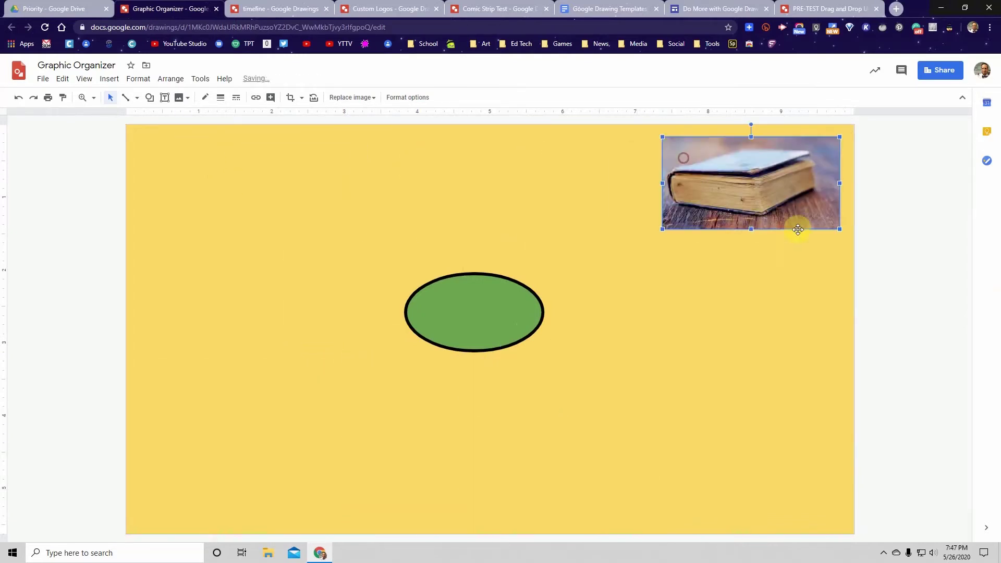
# Step: Add a text box reading "Graphic Organizer" in the canvas's upper-left corner and narrow it around its two lines of text
pyautogui.click(165, 97)
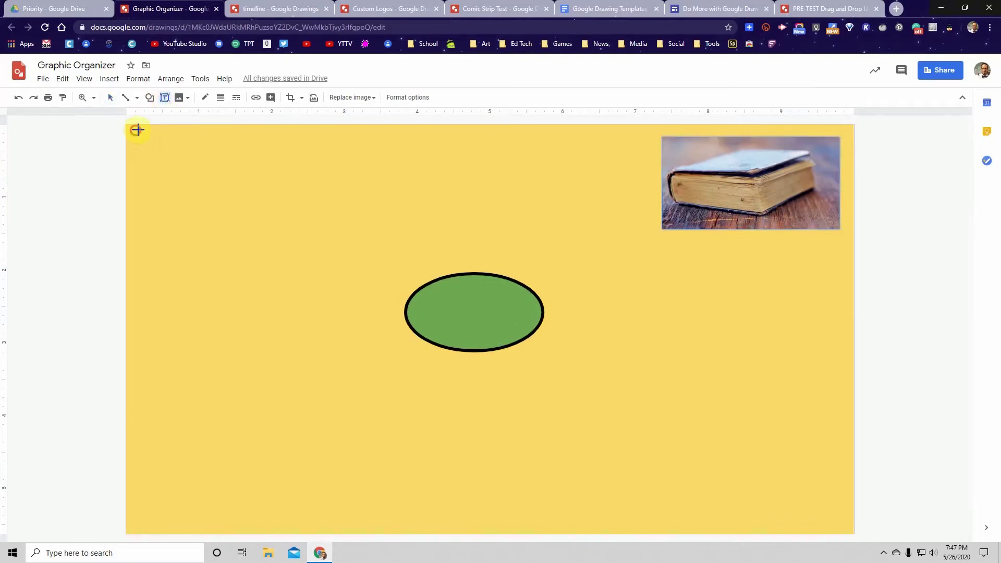
pyautogui.moveTo(136, 131); pyautogui.dragTo(237, 168)
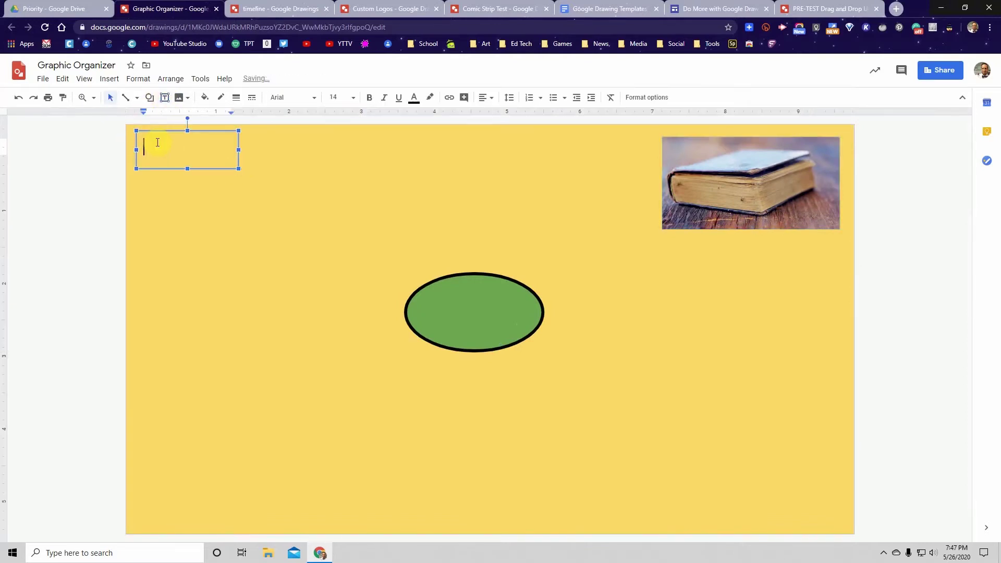
pyautogui.write('Graphic Organizer')
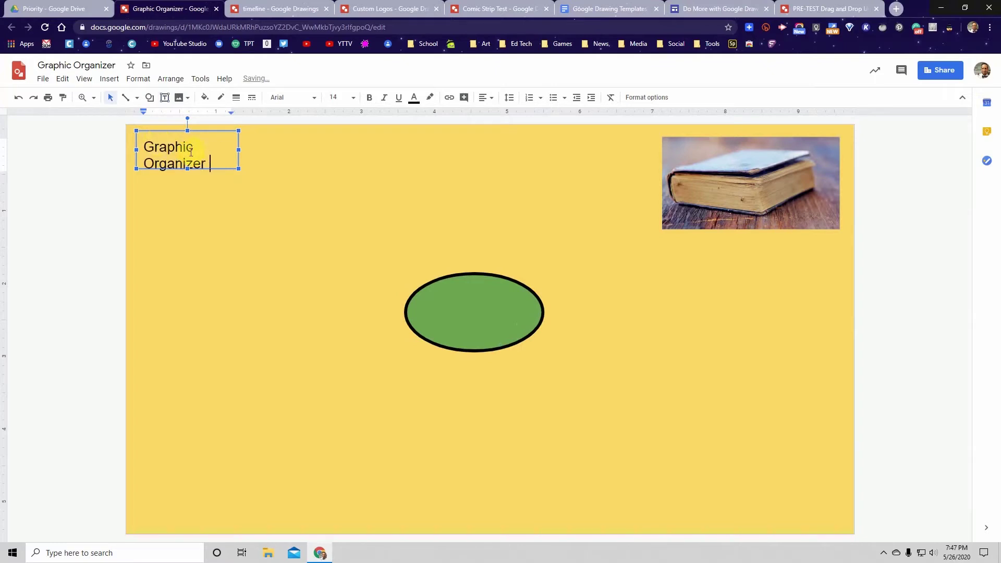
pyautogui.moveTo(238, 149); pyautogui.dragTo(227, 164)
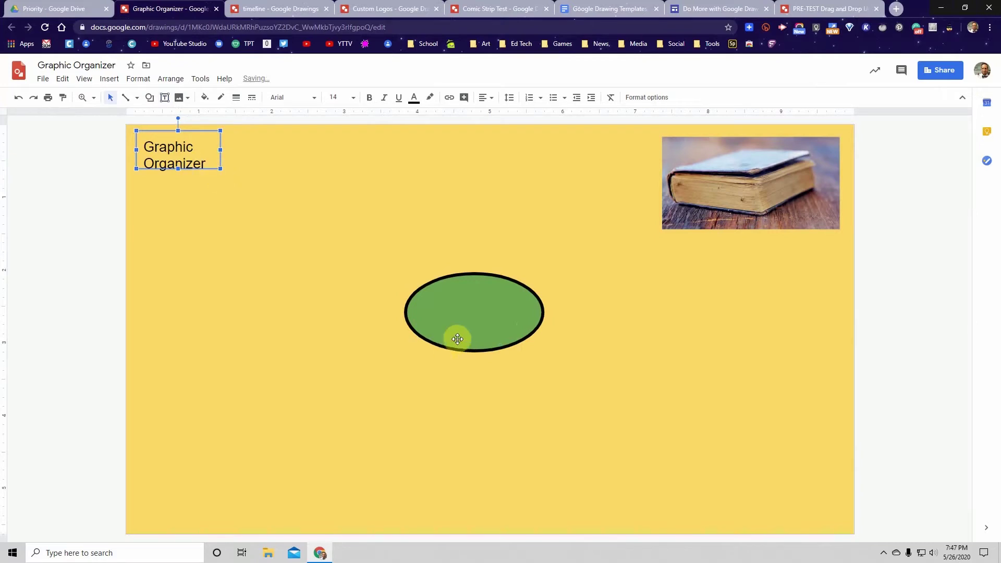
# Step: Label the green oval with the text "Main Idea"
pyautogui.click(440, 315)
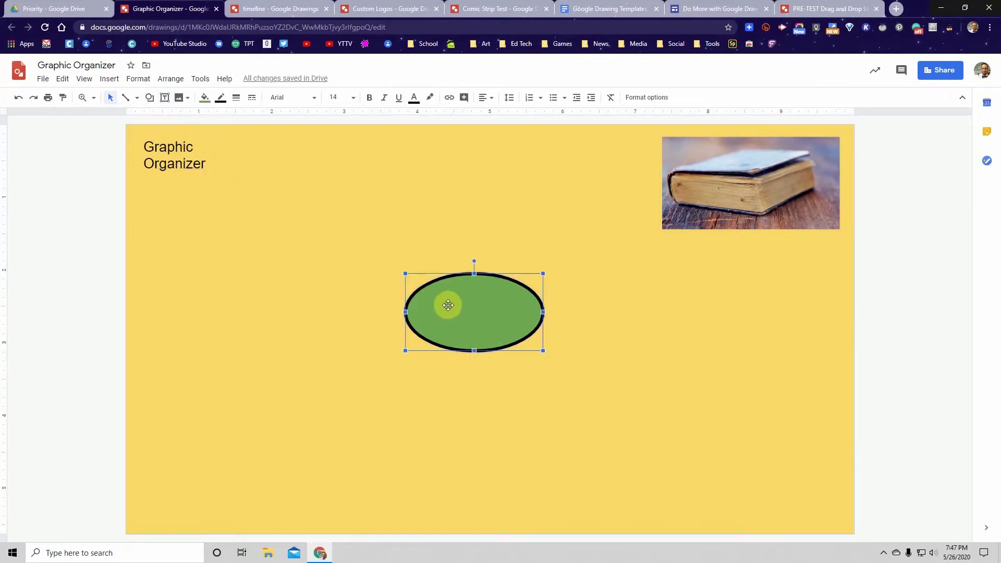
pyautogui.rightClick(448, 305)
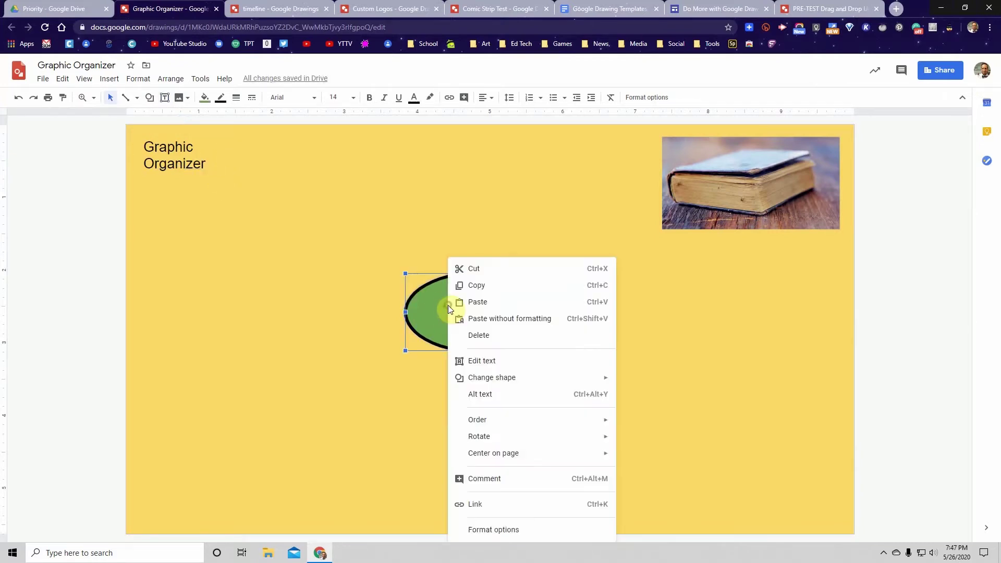
pyautogui.click(482, 361)
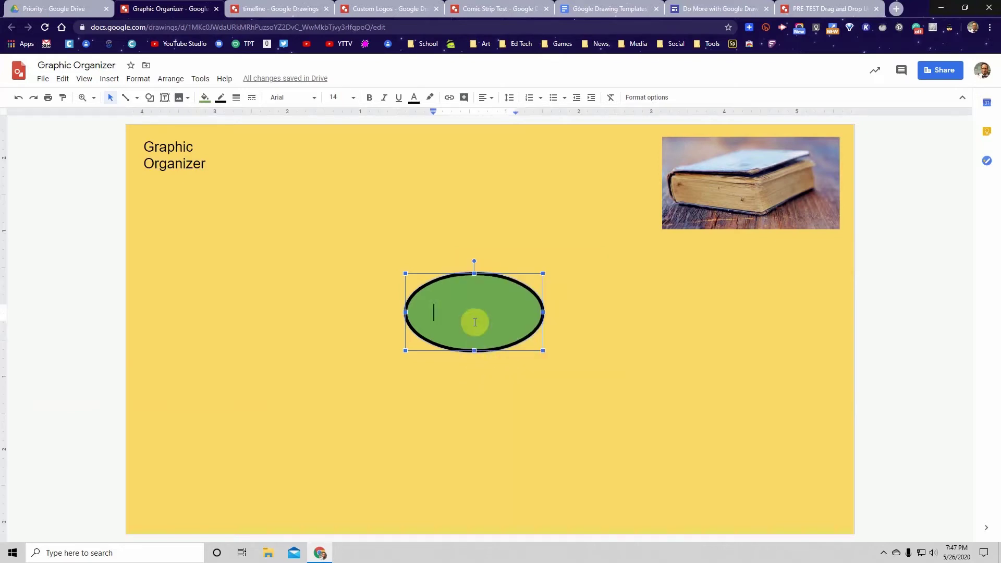
pyautogui.write('Main Idea')
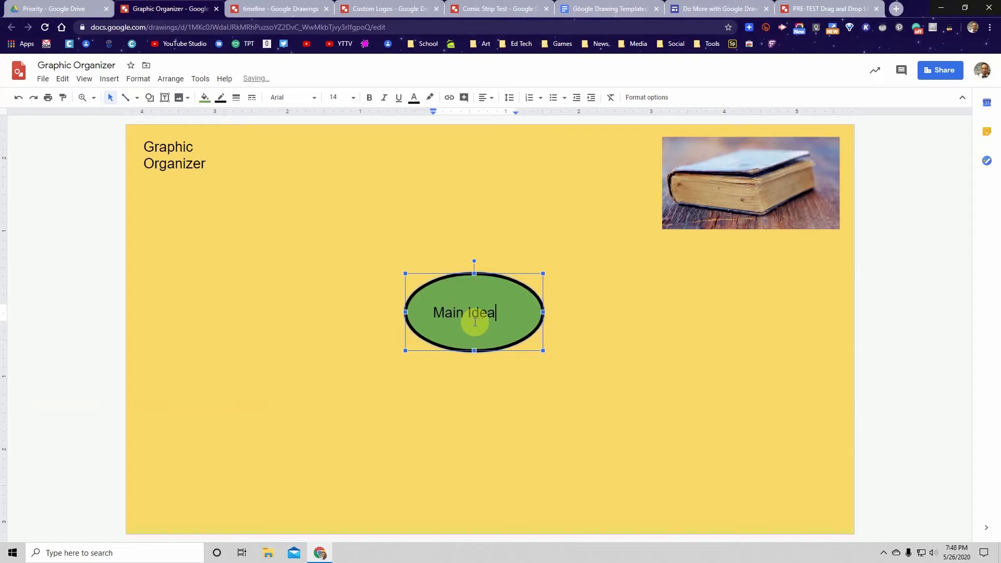
pyautogui.click(352, 362)
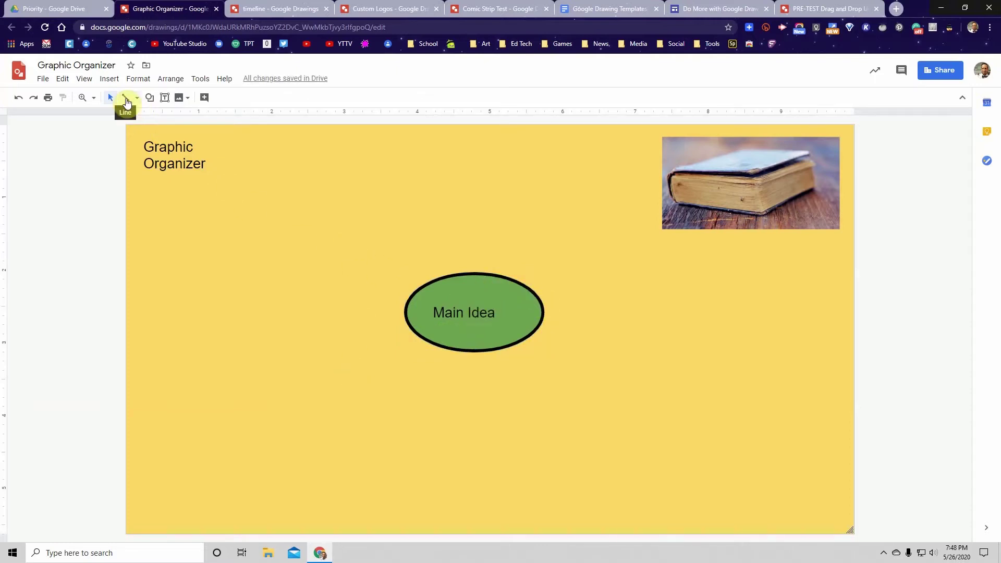
# Step: Draw a short diagonal line outward from the oval's upper-left side and set its weight to 4px
pyautogui.click(137, 98)
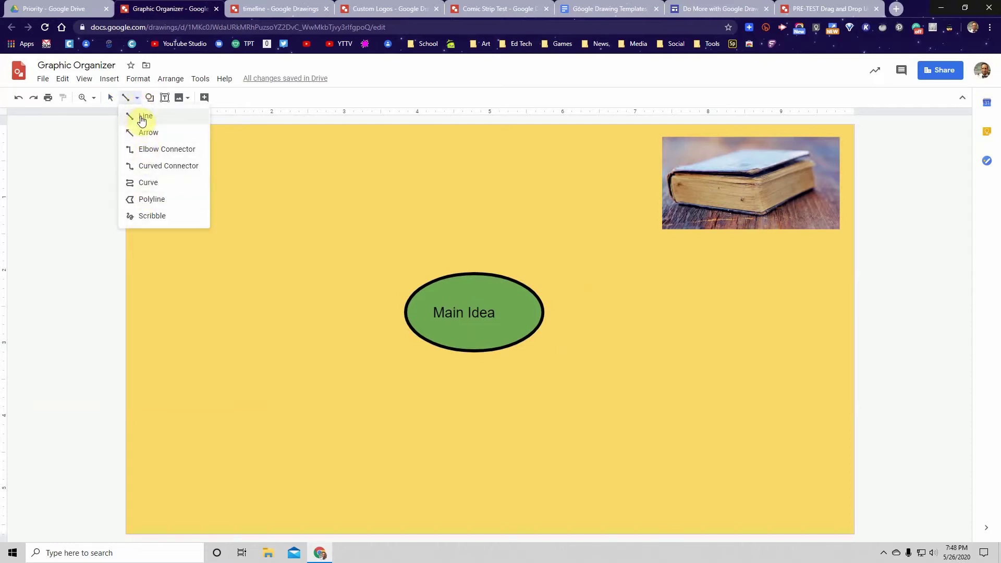
pyautogui.click(270, 210)
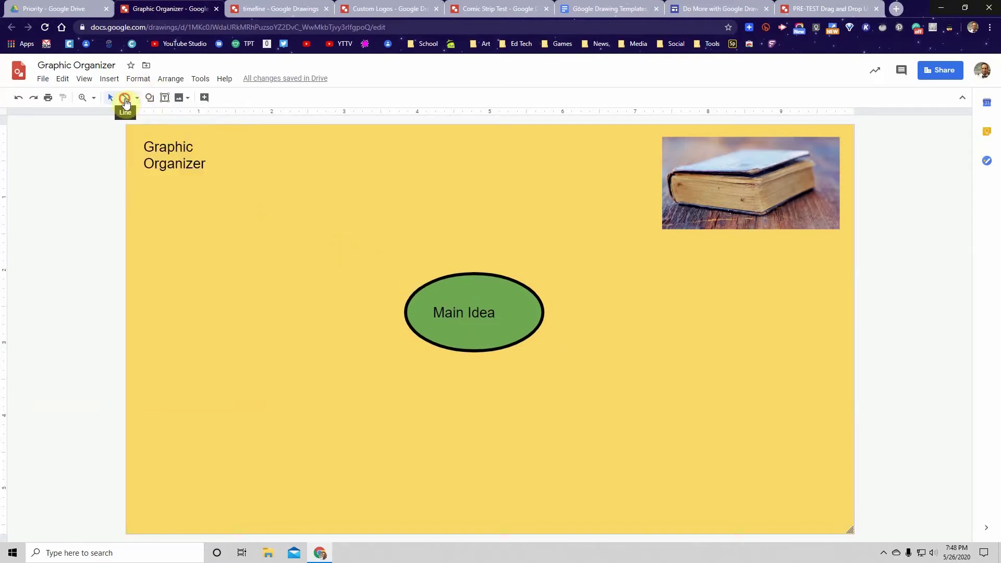
pyautogui.click(125, 97)
pyautogui.moveTo(381, 242); pyautogui.dragTo(381, 242)
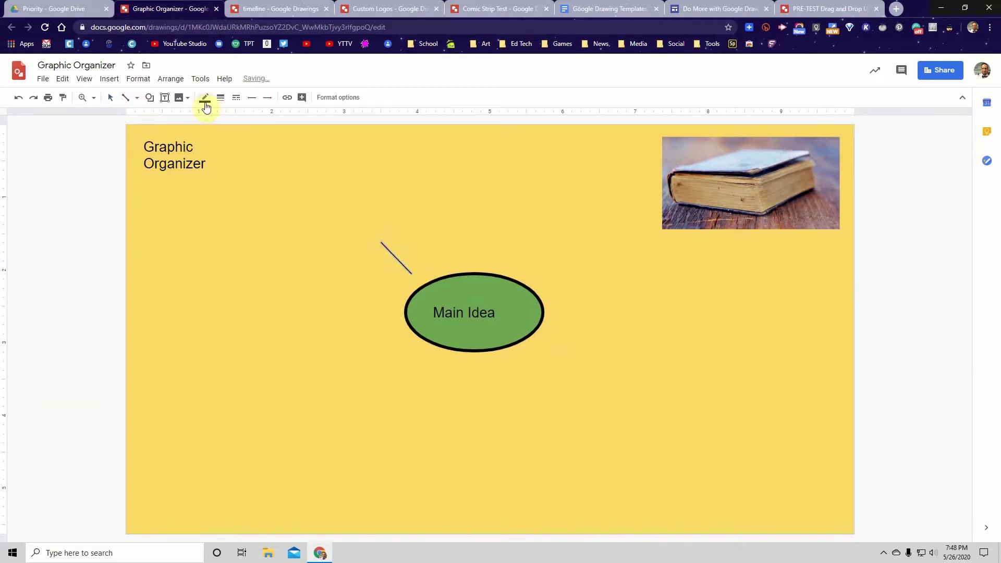
pyautogui.click(220, 98)
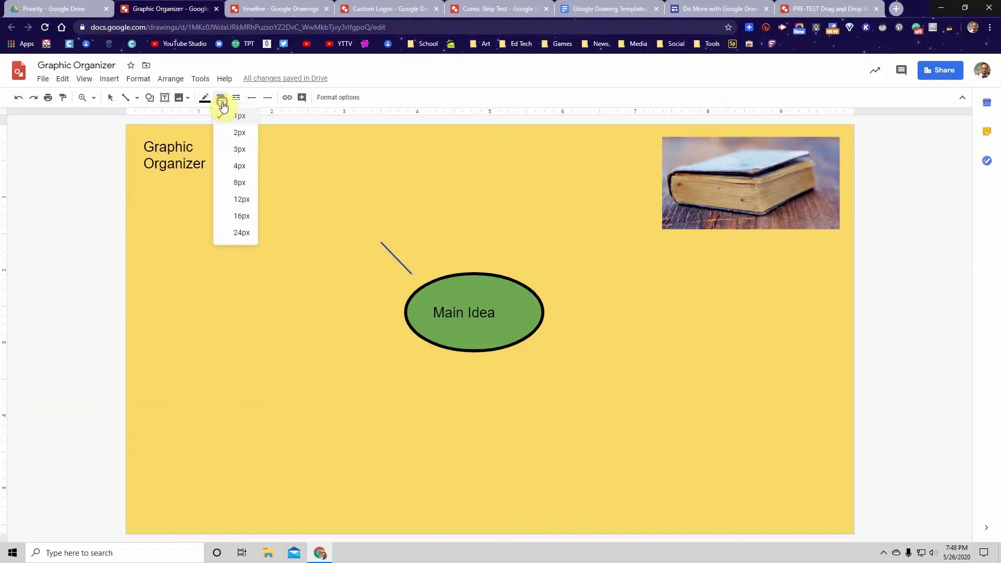
pyautogui.click(241, 168)
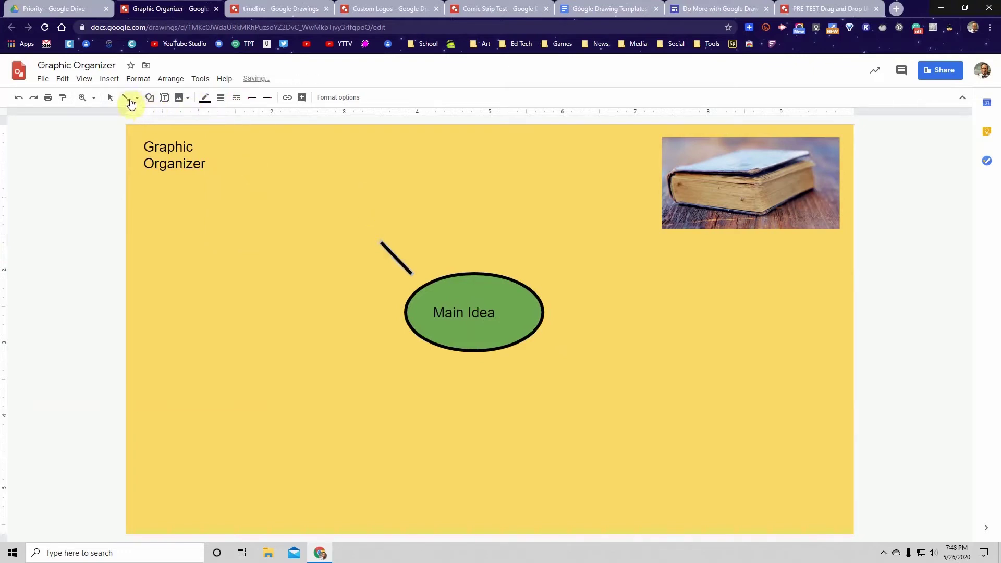
# Step: Draw three more diagonal lines radiating from the oval's upper-right, lower-right and lower-left sides
pyautogui.click(130, 99)
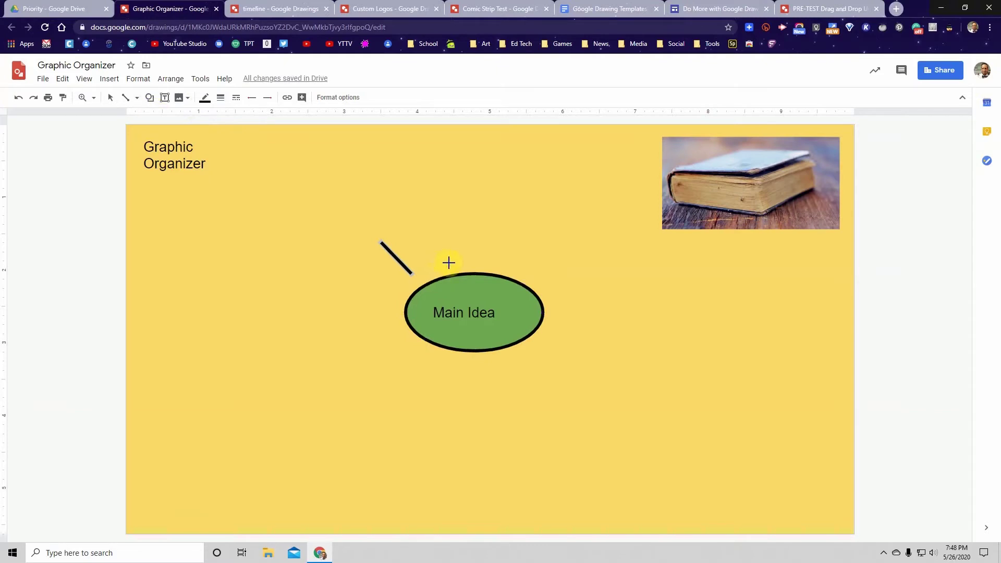
pyautogui.moveTo(532, 268); pyautogui.dragTo(574, 225)
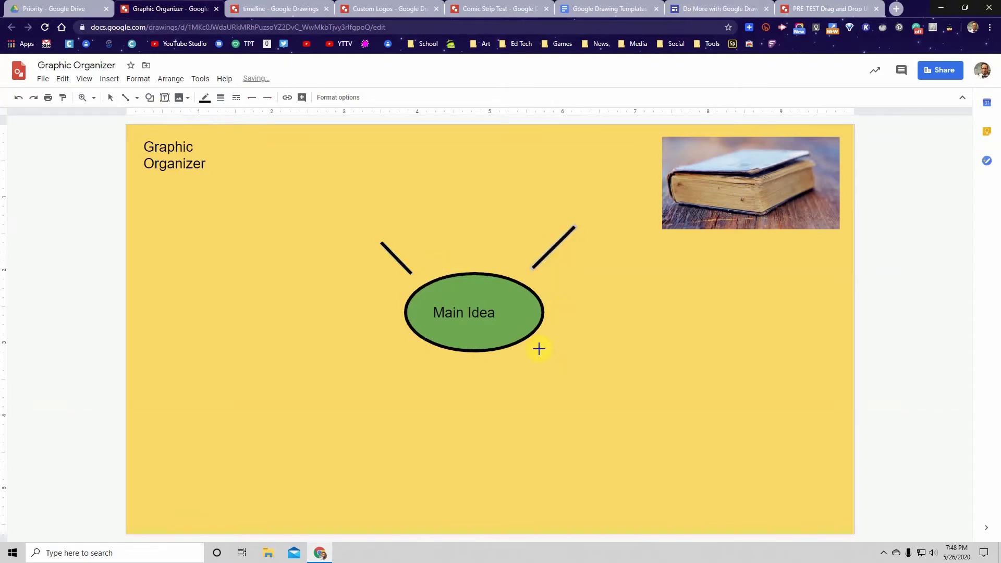
pyautogui.moveTo(539, 349); pyautogui.dragTo(584, 389)
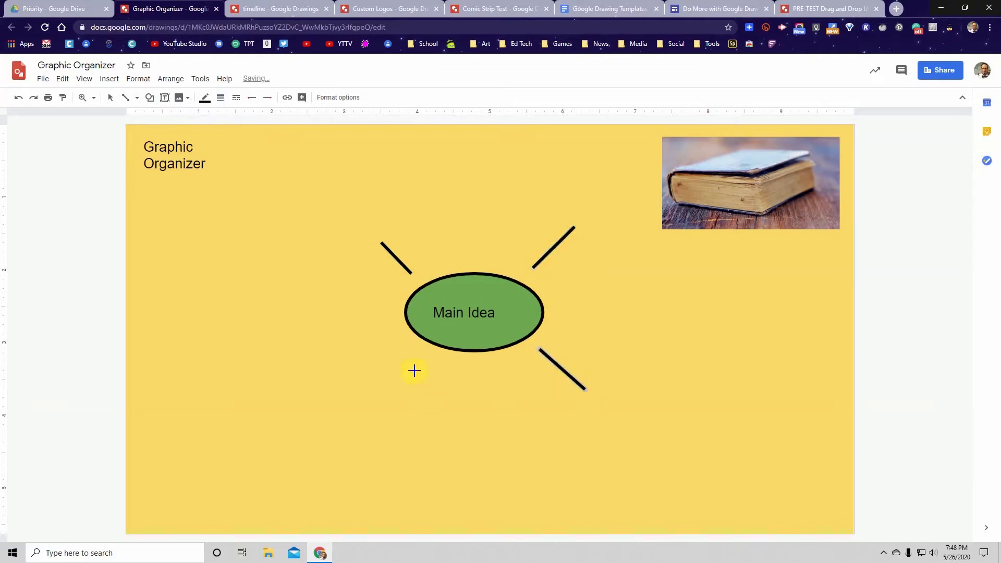
pyautogui.moveTo(369, 390); pyautogui.dragTo(369, 390)
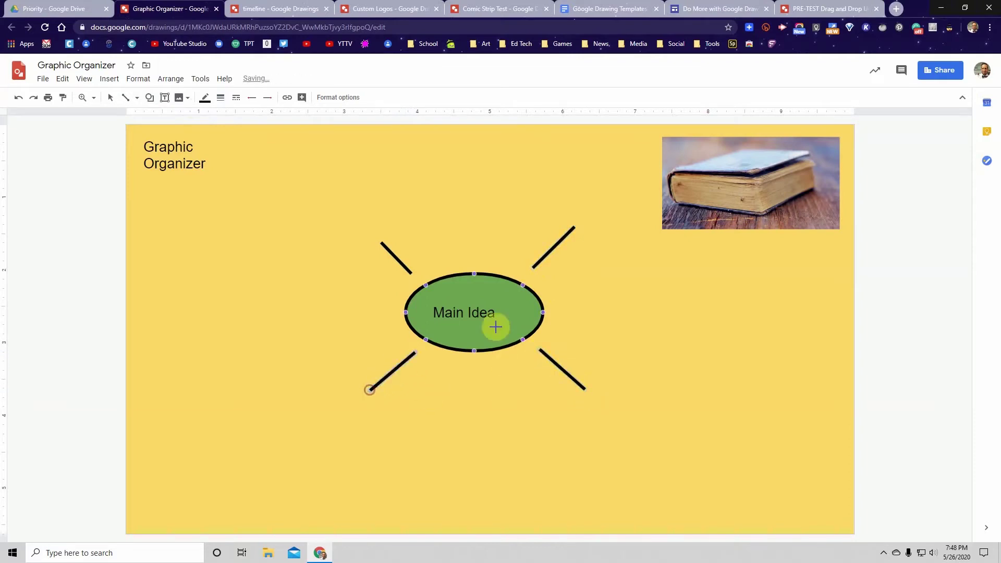
# Step: Draw a rounded rectangle about 0.9 inches wide at the outer end of the upper-left line
pyautogui.click(150, 97)
pyautogui.moveTo(213, 116)
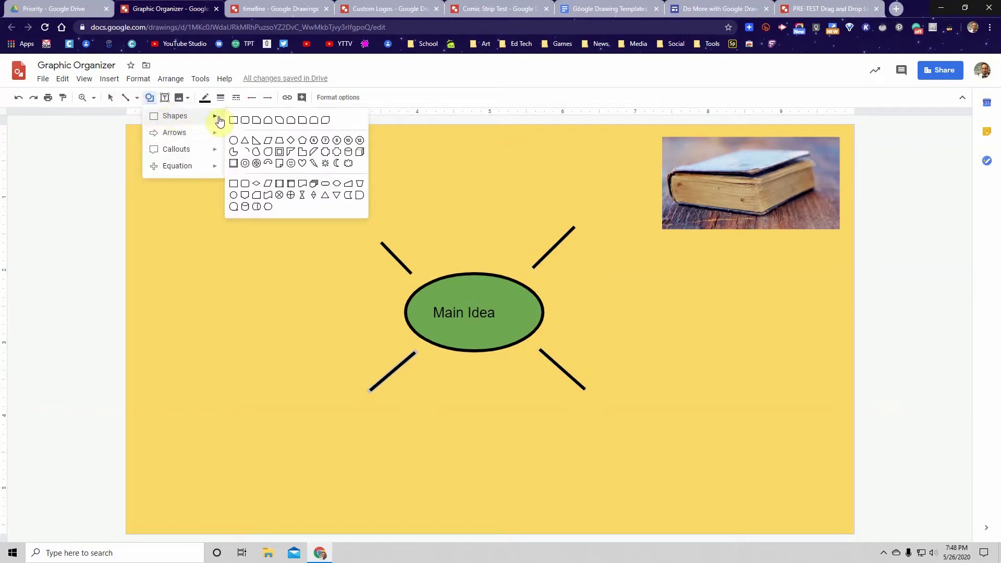
pyautogui.click(245, 123)
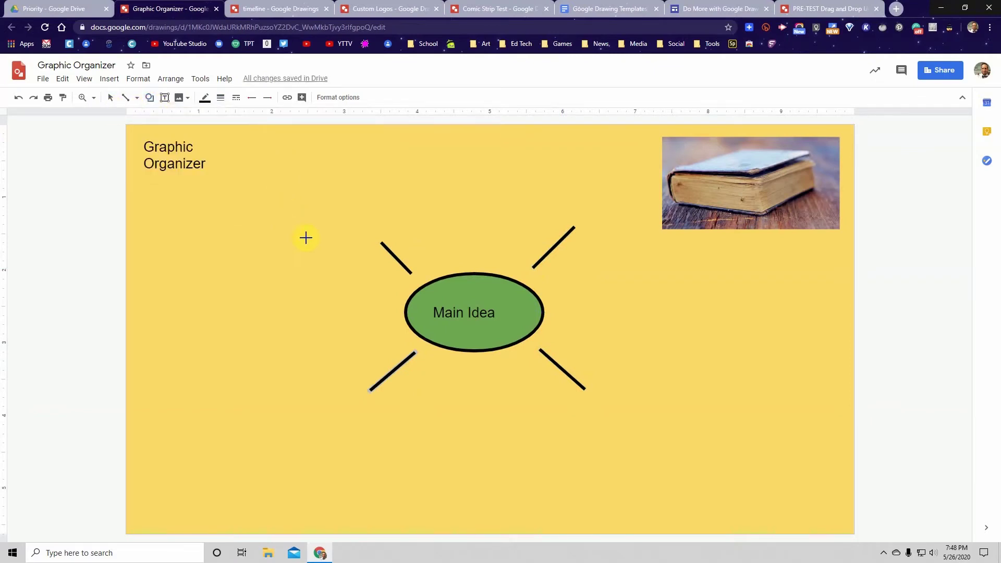
pyautogui.moveTo(322, 223)
pyautogui.mouseDown()
pyautogui.moveTo(384, 204)
pyautogui.moveTo(371, 195)
pyautogui.moveTo(373, 202)
pyautogui.mouseUp()
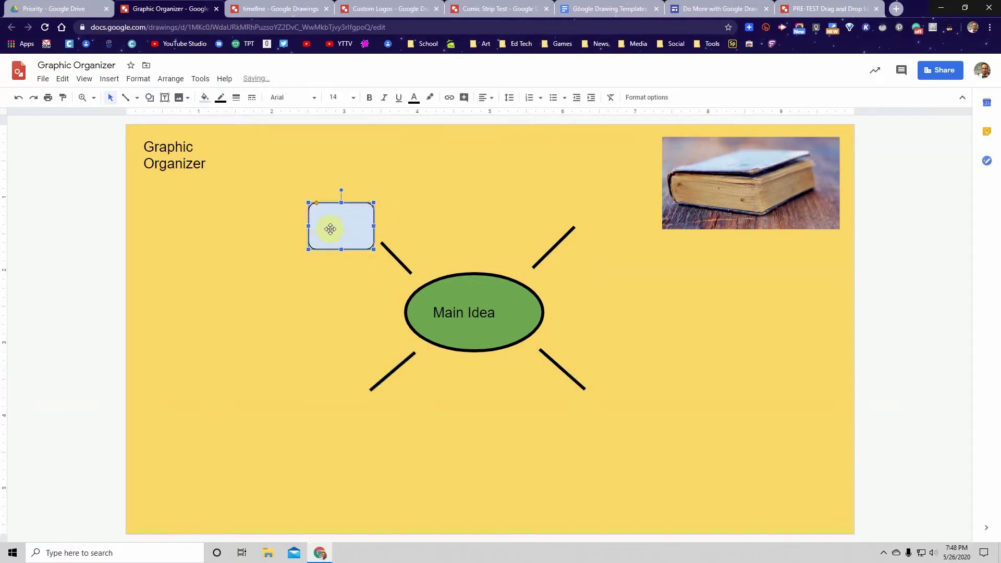
# Step: Fill the rounded rectangle with solid light red and set its border weight to 4px
pyautogui.click(205, 98)
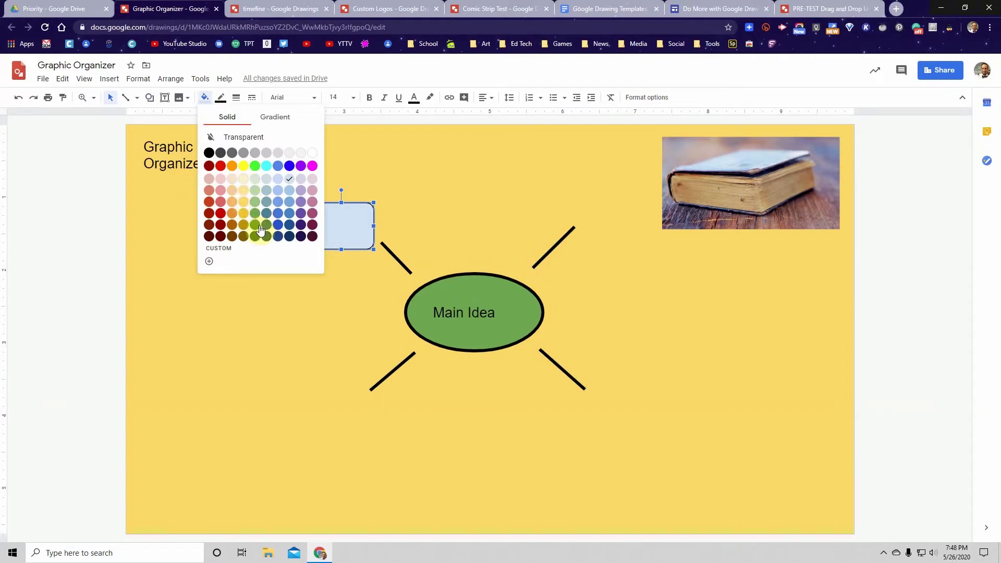
pyautogui.click(220, 202)
pyautogui.click(222, 98)
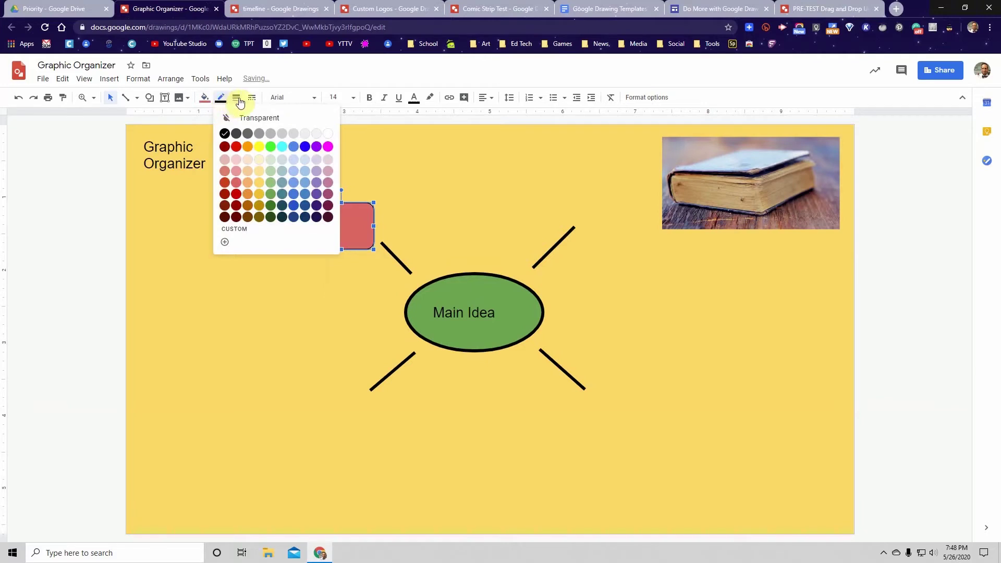
pyautogui.click(237, 97)
pyautogui.click(252, 166)
pyautogui.click(264, 191)
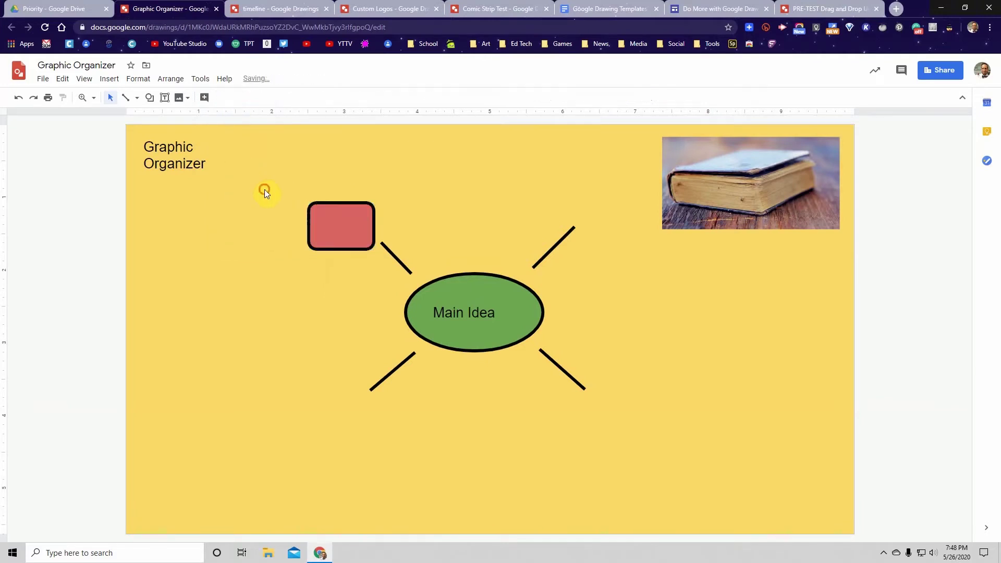
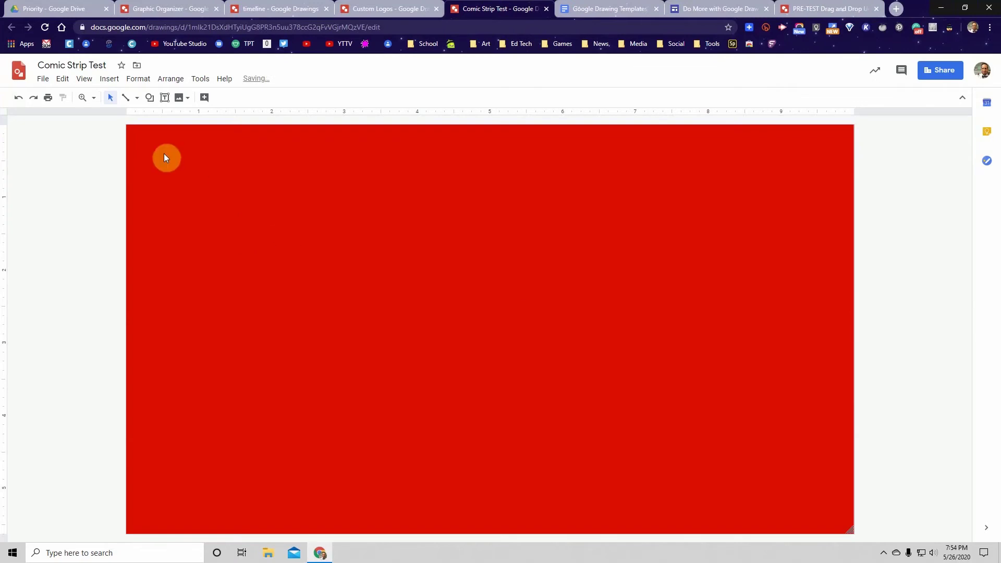
# Step: In the Comic Strip Test drawing, draw a rectangle about 2 by 2.2 inches near the red canvas's upper-left corner
pyautogui.click(150, 99)
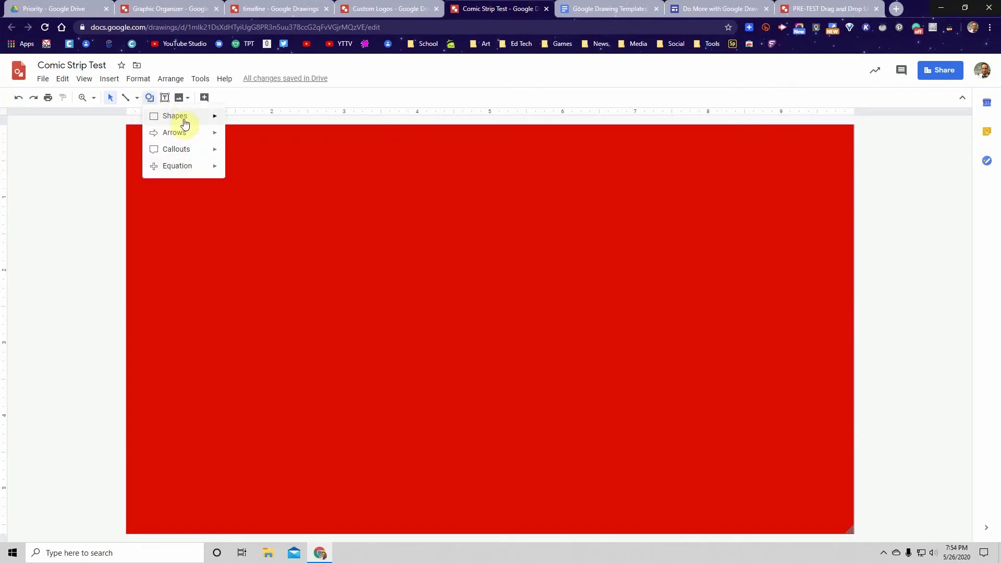
pyautogui.click(235, 123)
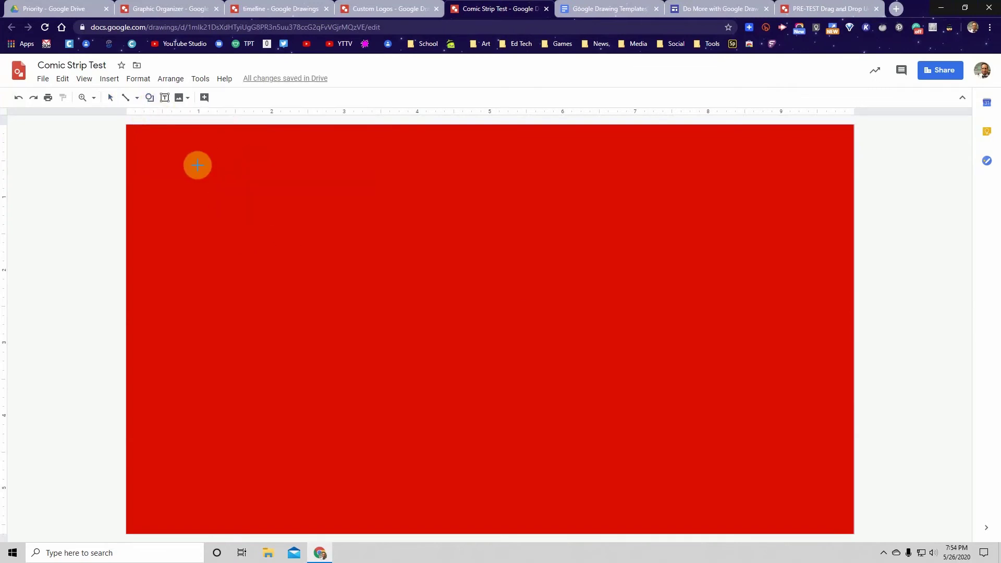
pyautogui.moveTo(172, 153); pyautogui.dragTo(317, 315)
# Step: Fill the comic panel rectangle with white and set its border weight to 4px
pyautogui.click(204, 97)
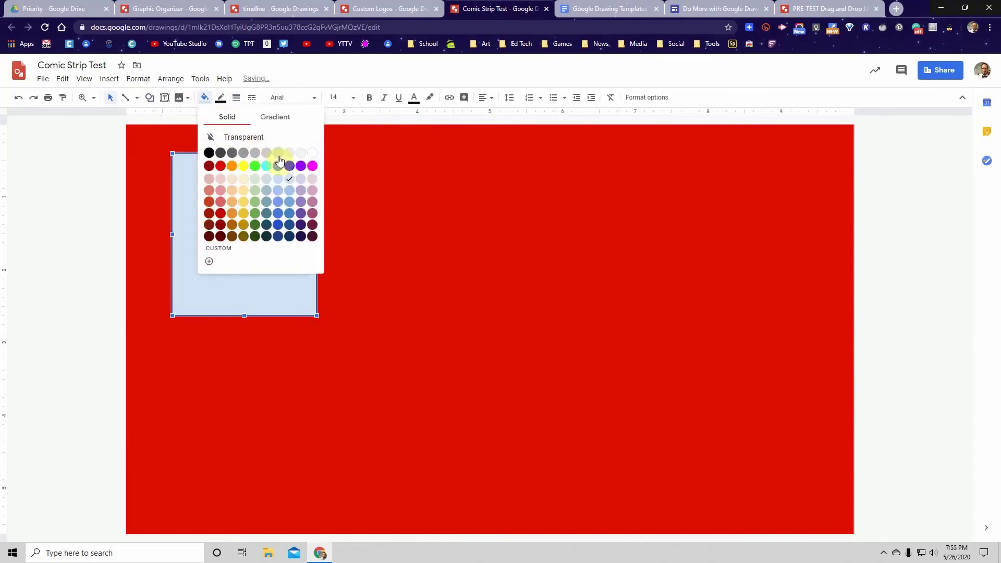
pyautogui.click(312, 153)
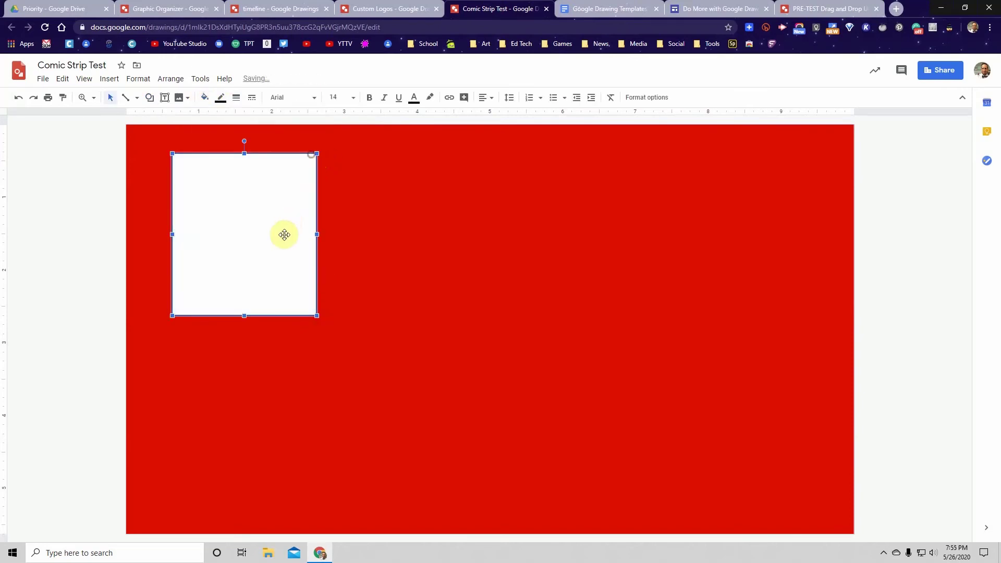
pyautogui.click(235, 99)
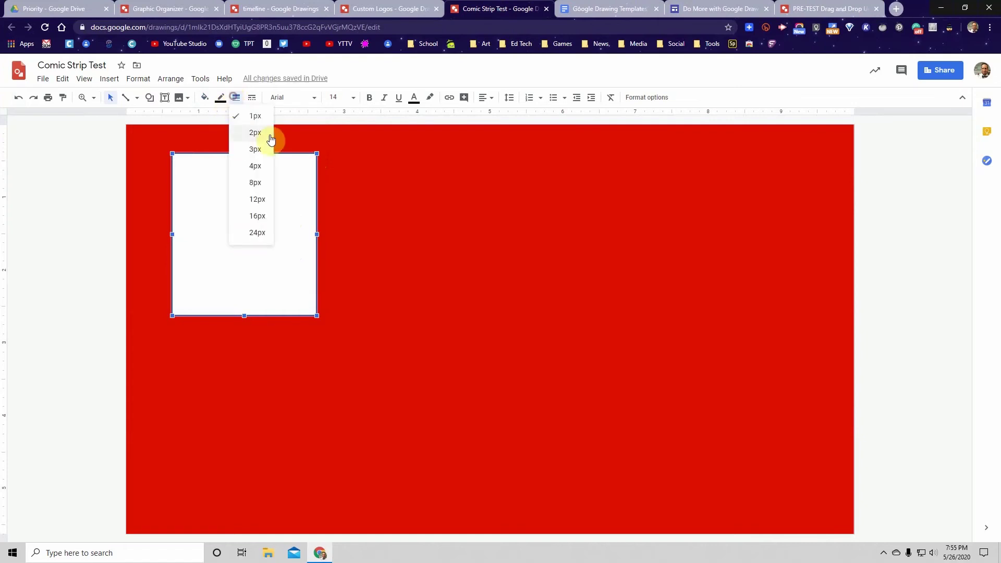
pyautogui.click(260, 170)
pyautogui.click(343, 217)
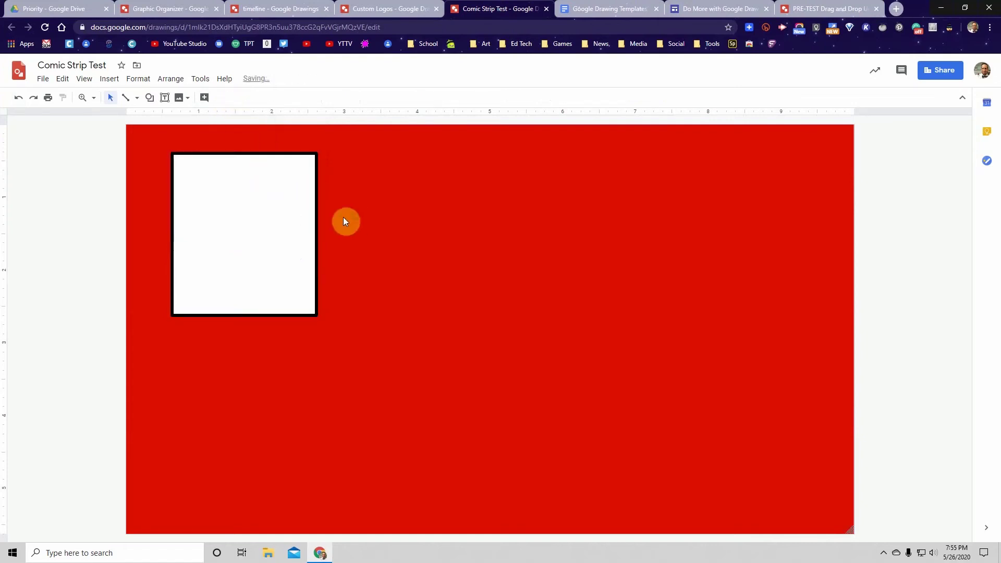
# Step: Copy the white comic panel and place the duplicate to its right, aligned with its top edge
pyautogui.rightClick(285, 226)
pyautogui.click(338, 203)
pyautogui.rightClick(296, 214)
pyautogui.click(324, 242)
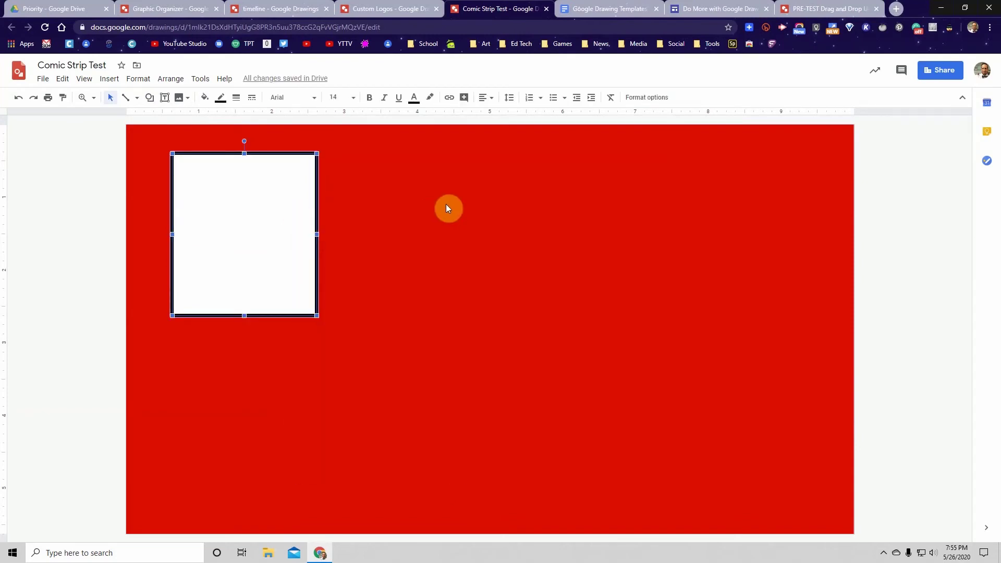
pyautogui.hotkey('ctrl', 'v')
pyautogui.moveTo(318, 238); pyautogui.dragTo(472, 231)
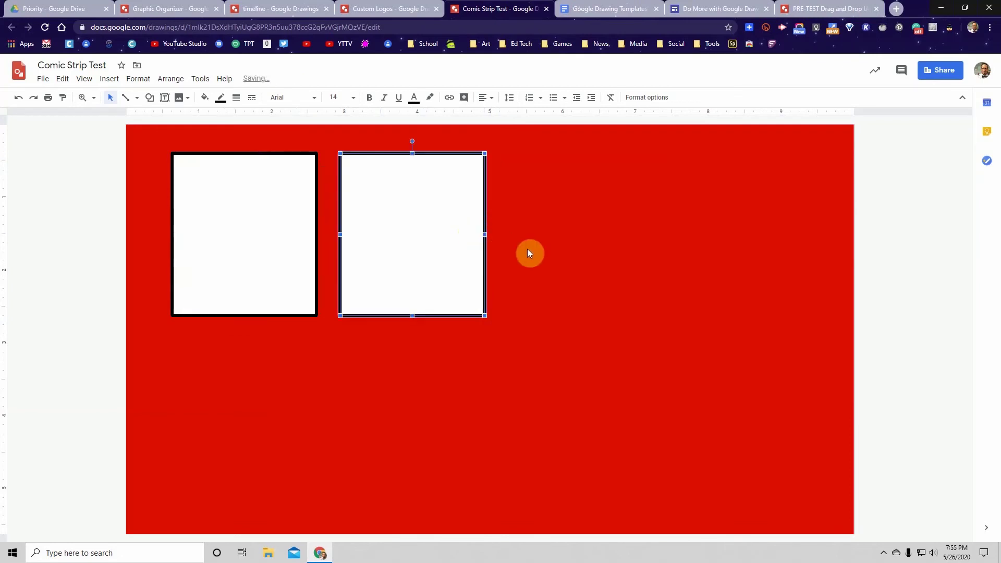
# Step: Paste a third panel farther right in the same row and shift the middle panel right to even out the gaps
pyautogui.hotkey('ctrl', 'v')
pyautogui.moveTo(302, 244); pyautogui.dragTo(652, 224)
pyautogui.moveTo(448, 232); pyautogui.dragTo(474, 230)
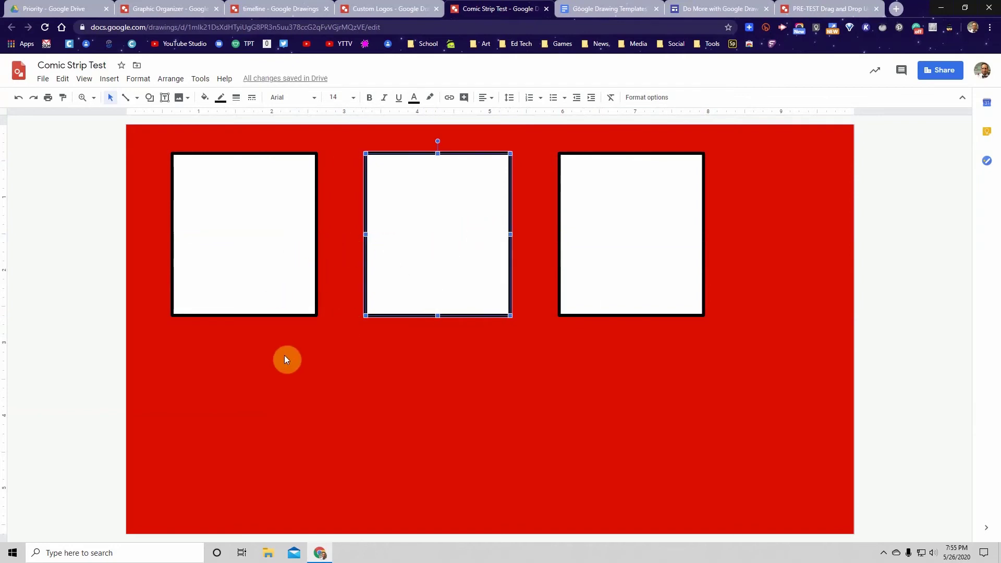
# Step: Paste another panel, place it directly below the first panel and widen it to about 3.7 inches
pyautogui.moveTo(420, 297); pyautogui.dragTo(263, 334)
pyautogui.moveTo(313, 302); pyautogui.dragTo(263, 445)
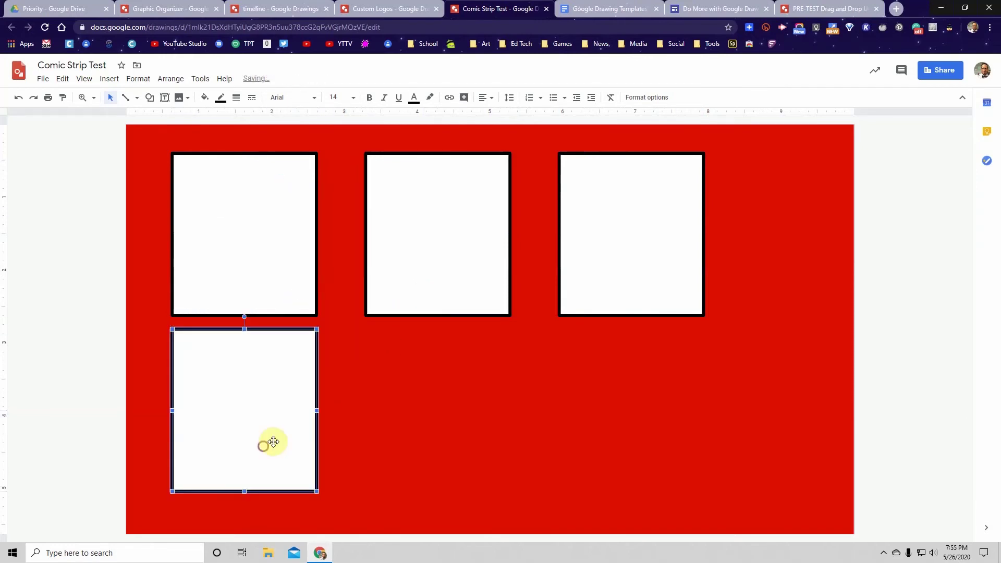
pyautogui.moveTo(317, 410); pyautogui.dragTo(442, 409)
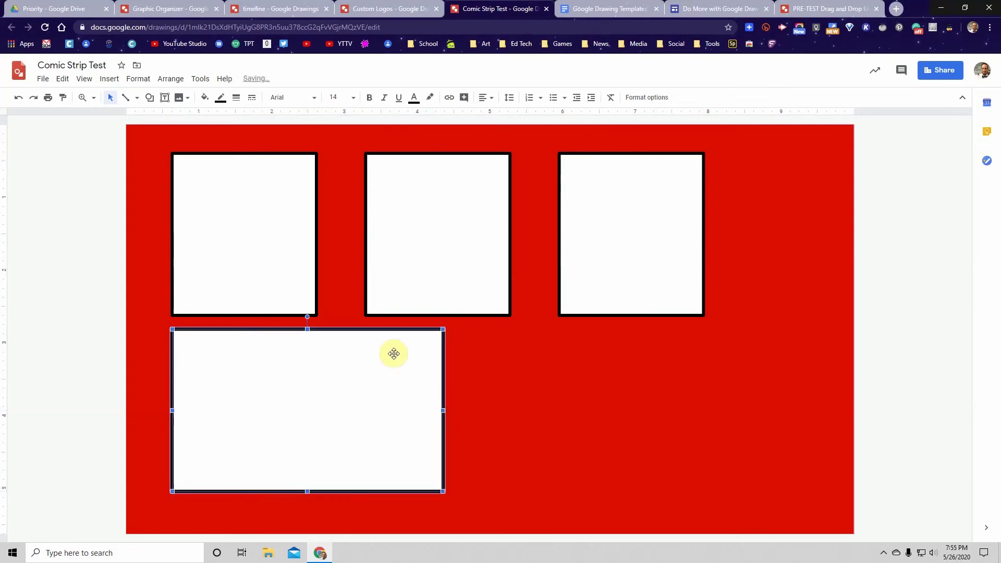
# Step: Copy the wide panel and place the duplicate to its right in the lower row
pyautogui.rightClick(374, 333)
pyautogui.click(401, 284)
pyautogui.click(543, 367)
pyautogui.hotkey('ctrl', 'v')
pyautogui.moveTo(417, 376); pyautogui.dragTo(693, 365)
# Step: Shift the upper row's third and middle panels and the lower row's second panel right to spread out both rows
pyautogui.moveTo(668, 286); pyautogui.dragTo(677, 275)
pyautogui.moveTo(671, 364); pyautogui.dragTo(695, 365)
pyautogui.moveTo(469, 248); pyautogui.dragTo(477, 251)
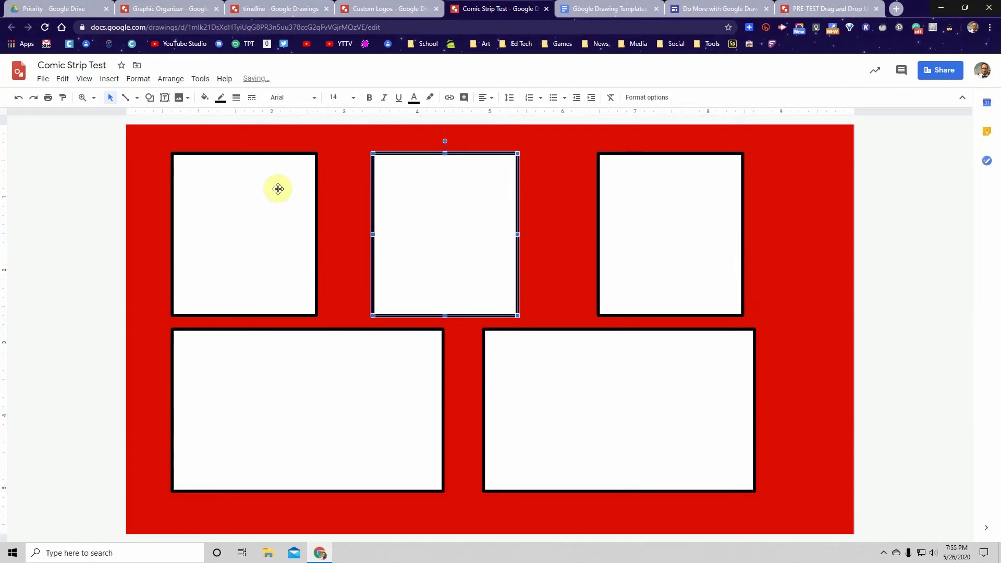
# Step: Draw a title rectangle about 1.4 by 0.3 inches in the red canvas's upper-left corner, above the first panel
pyautogui.click(163, 101)
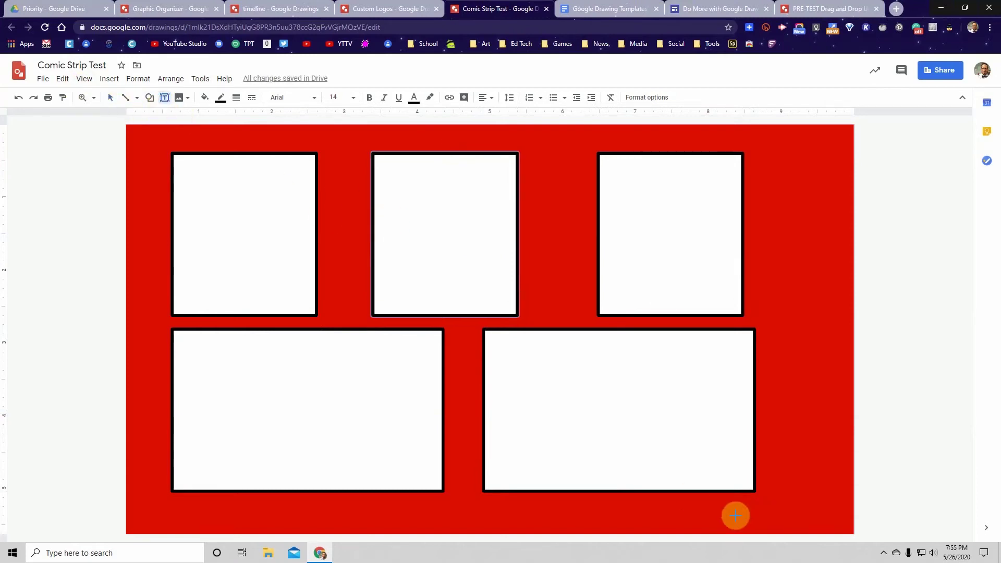
pyautogui.click(149, 98)
pyautogui.moveTo(188, 121)
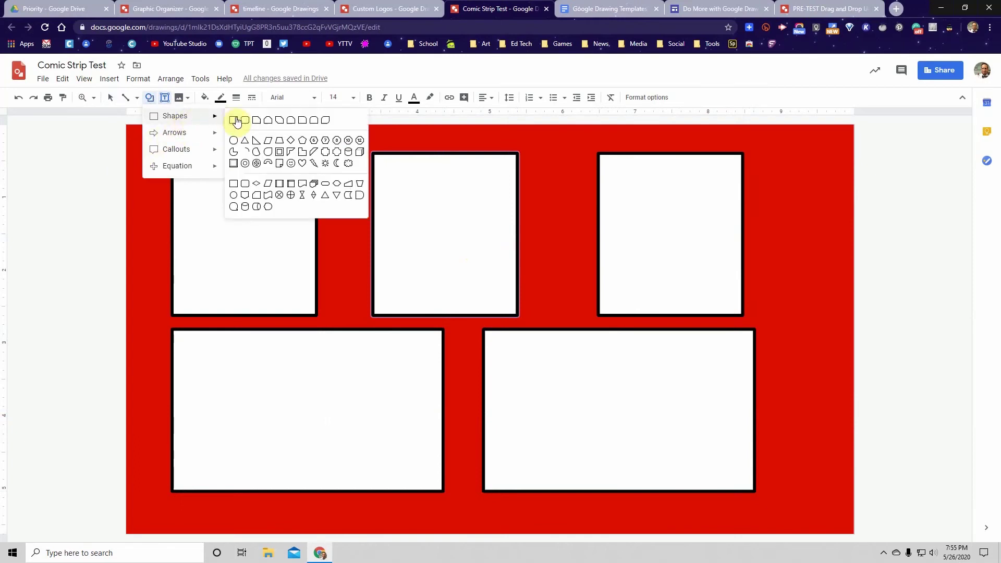
pyautogui.click(233, 122)
pyautogui.moveTo(132, 126); pyautogui.dragTo(235, 149)
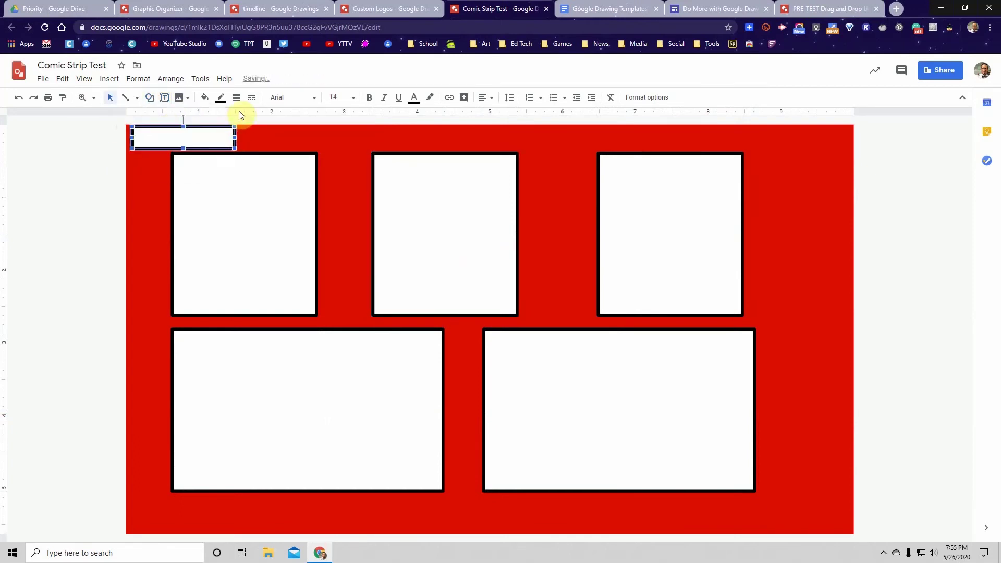
# Step: Enter the text COMIC in the title rectangle and set its font to Bangers
pyautogui.rightClick(159, 141)
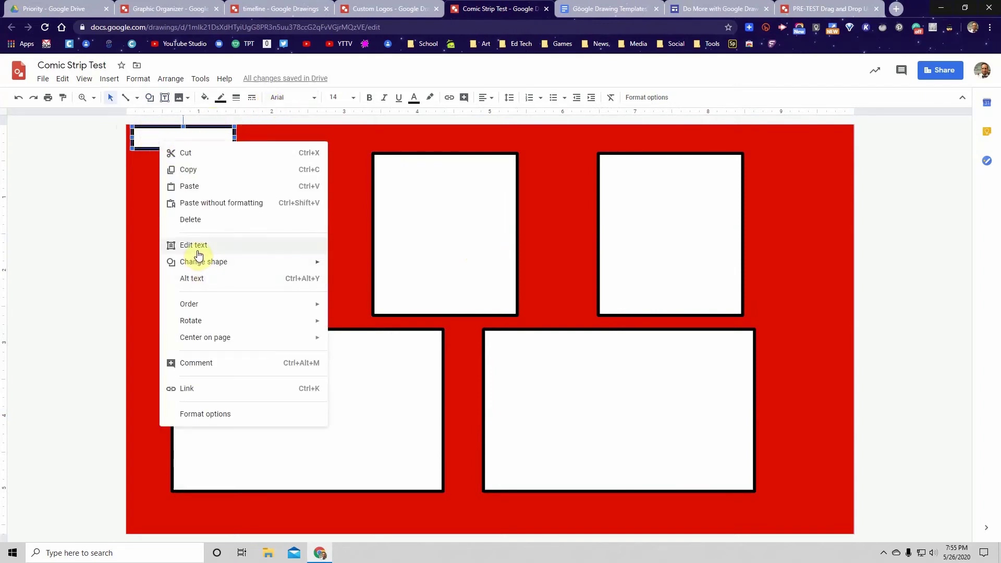
pyautogui.click(198, 255)
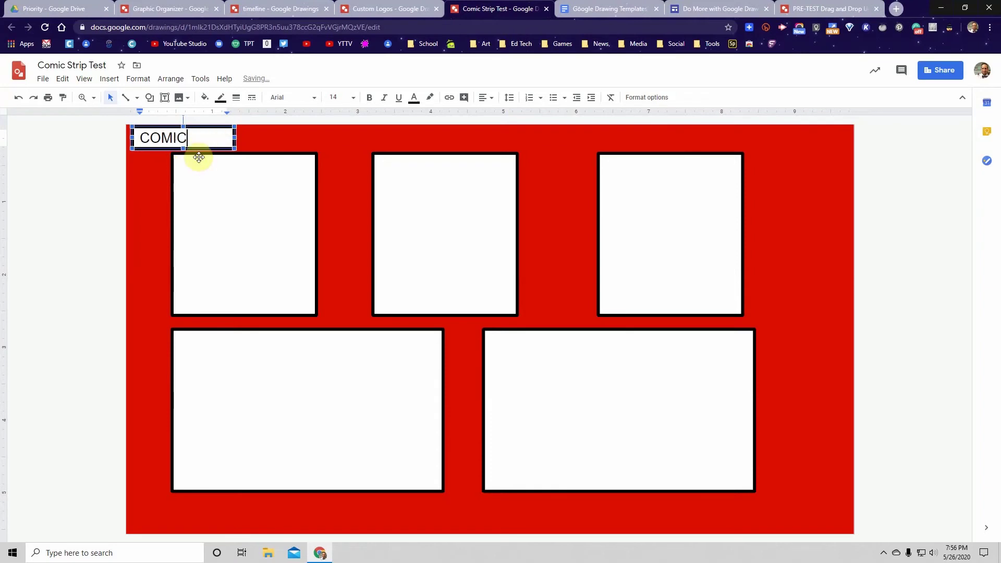
pyautogui.click(291, 98)
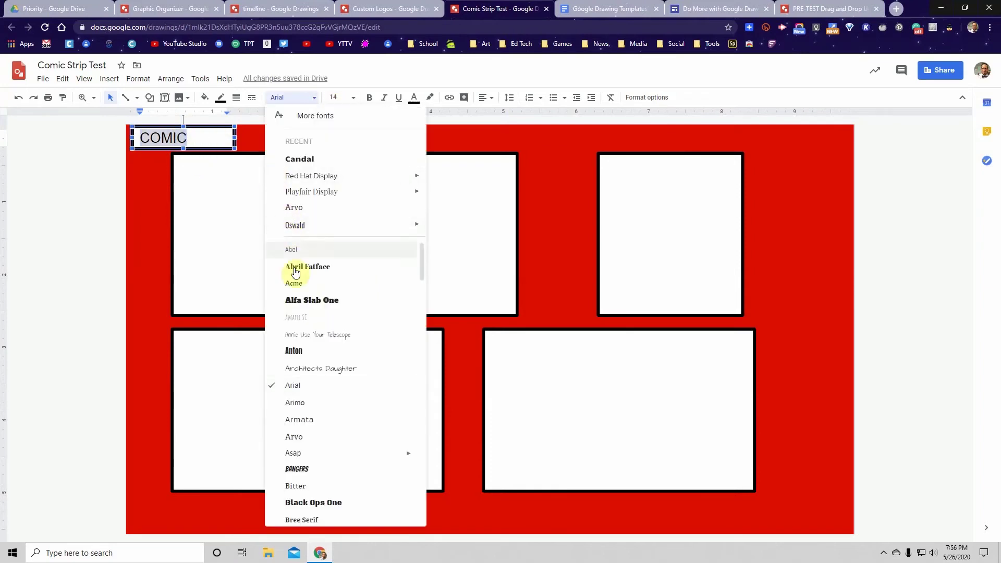
pyautogui.click(297, 417)
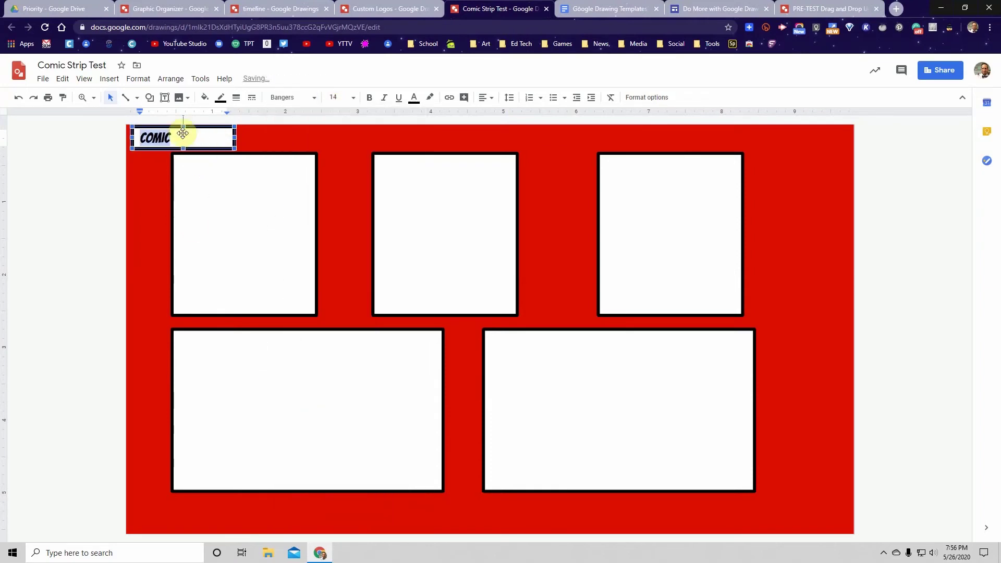
pyautogui.click(264, 240)
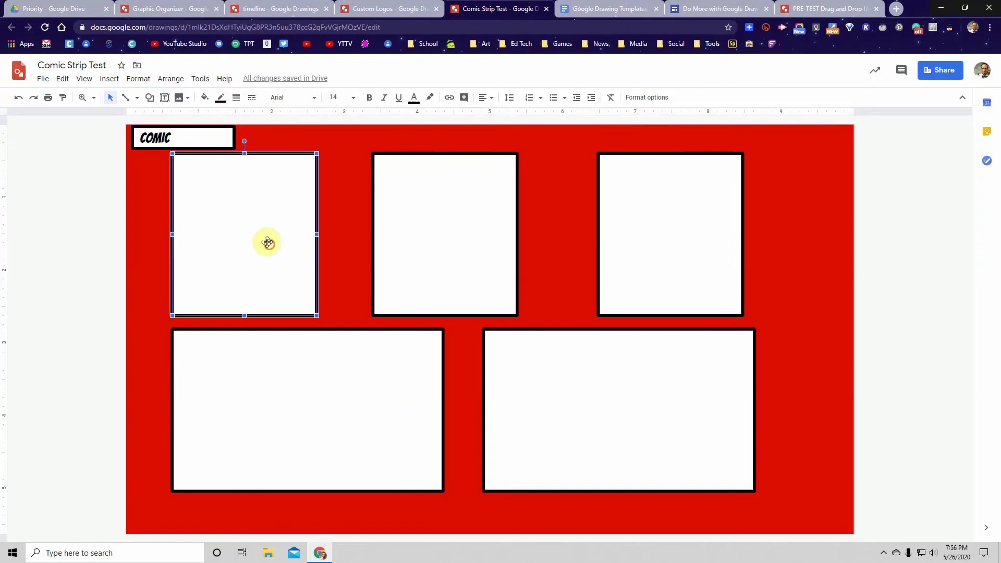
# Step: Draw a cloud-shaped thought callout about 0.8 inches wide inside the upper row's first panel
pyautogui.click(109, 81)
pyautogui.moveTo(122, 103)
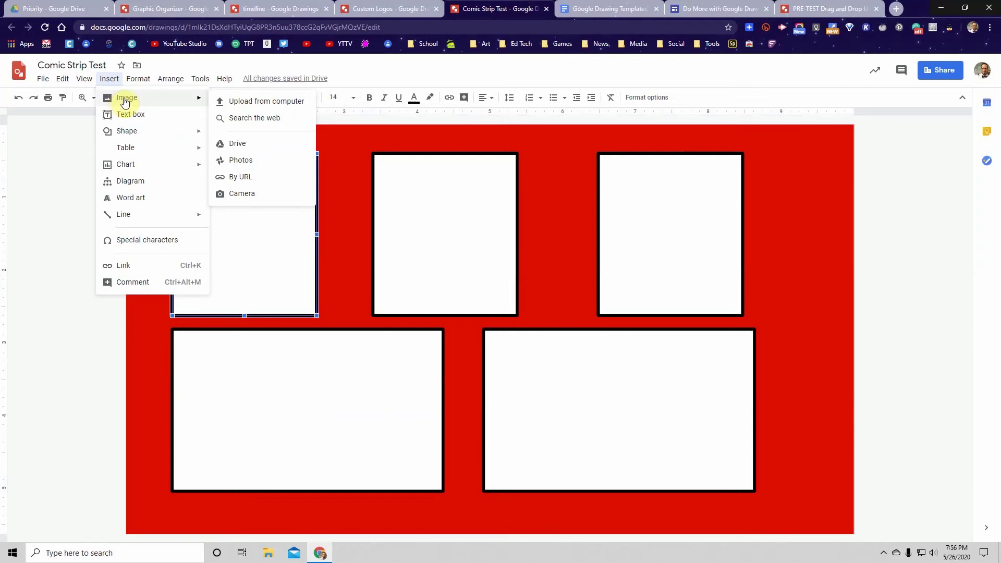
pyautogui.moveTo(155, 138)
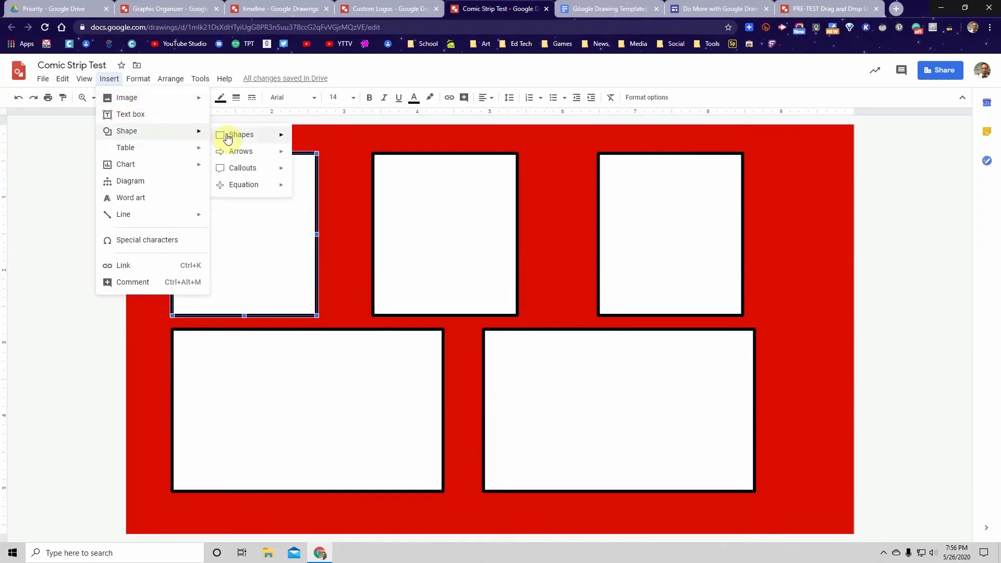
pyautogui.moveTo(246, 168)
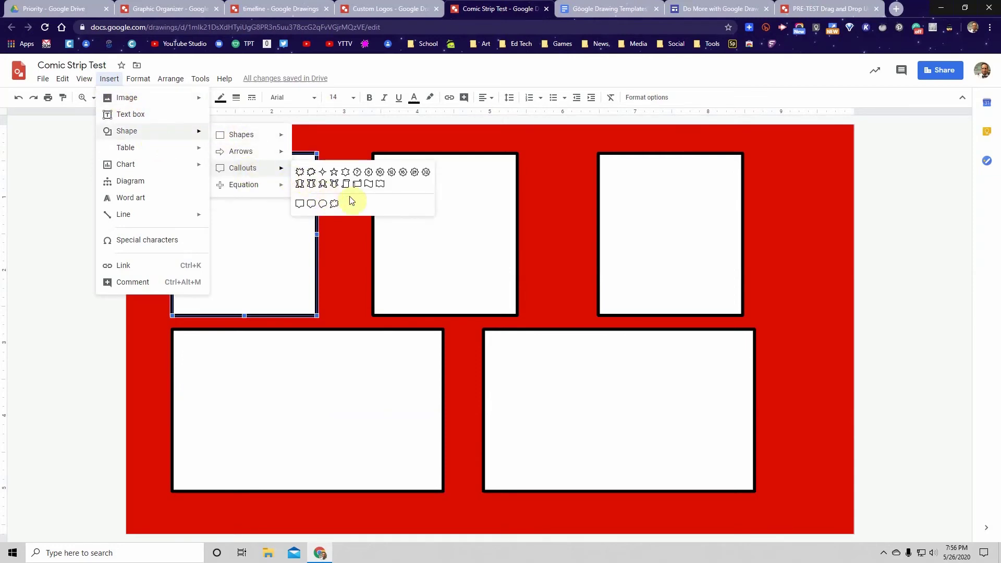
pyautogui.click(323, 205)
pyautogui.moveTo(232, 264); pyautogui.dragTo(287, 209)
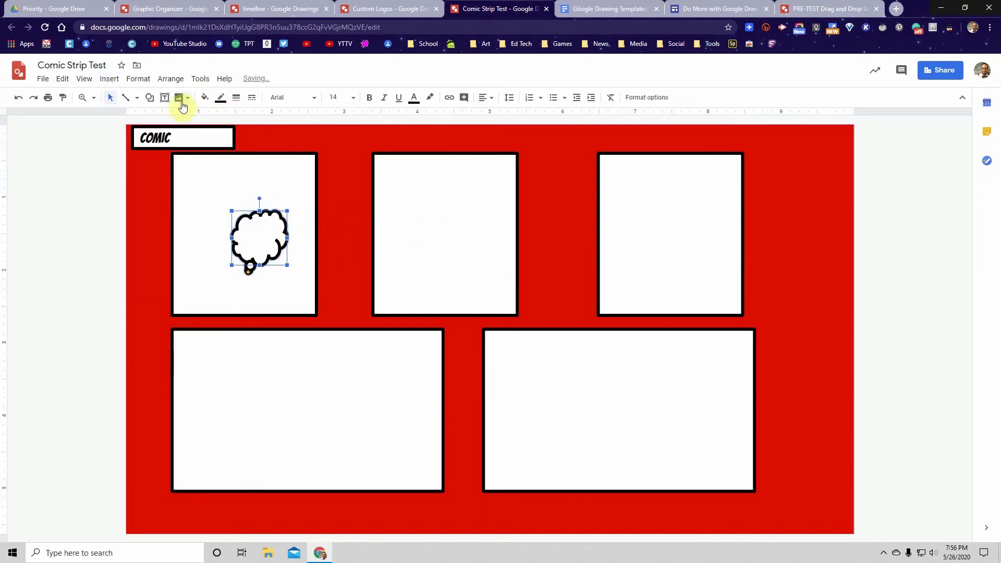
# Step: Draw an explosion callout about 0.6 inches wide in the upper row's middle panel
pyautogui.click(109, 78)
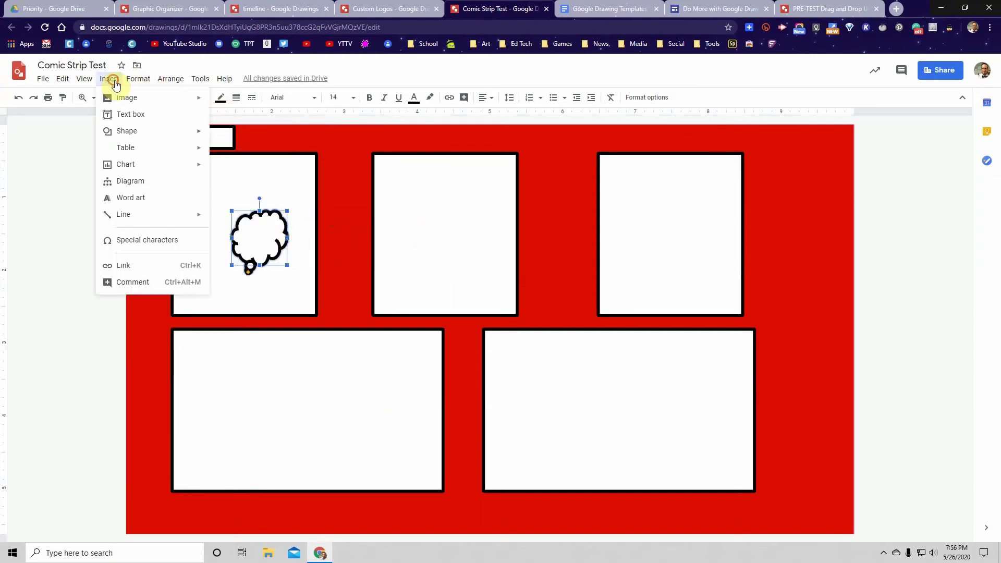
pyautogui.moveTo(160, 140)
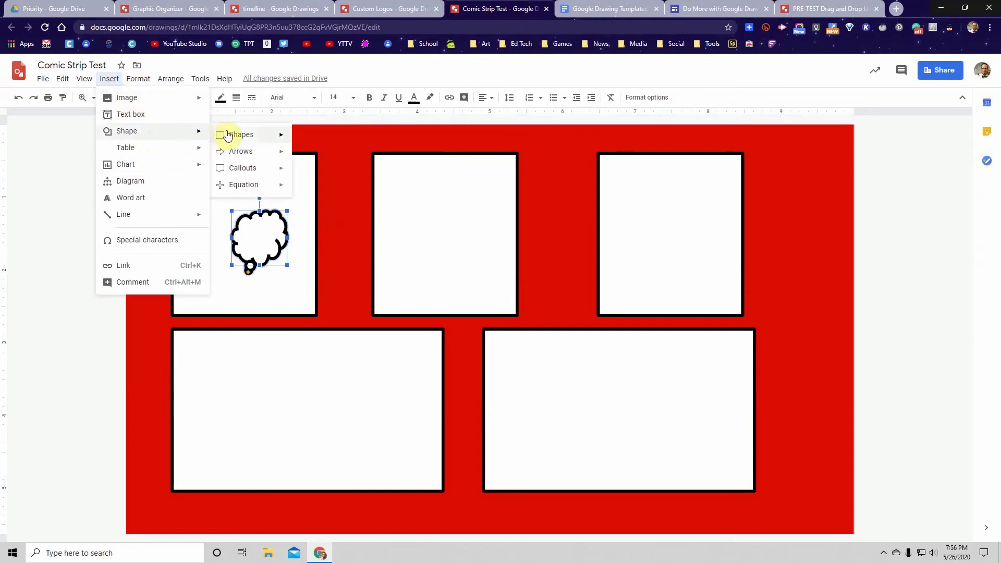
pyautogui.moveTo(255, 171)
pyautogui.click(302, 174)
pyautogui.moveTo(422, 271); pyautogui.dragTo(468, 229)
pyautogui.click(393, 203)
# Step: Search the web images for Forest and insert the picture of the green, mossy forest
pyautogui.click(111, 79)
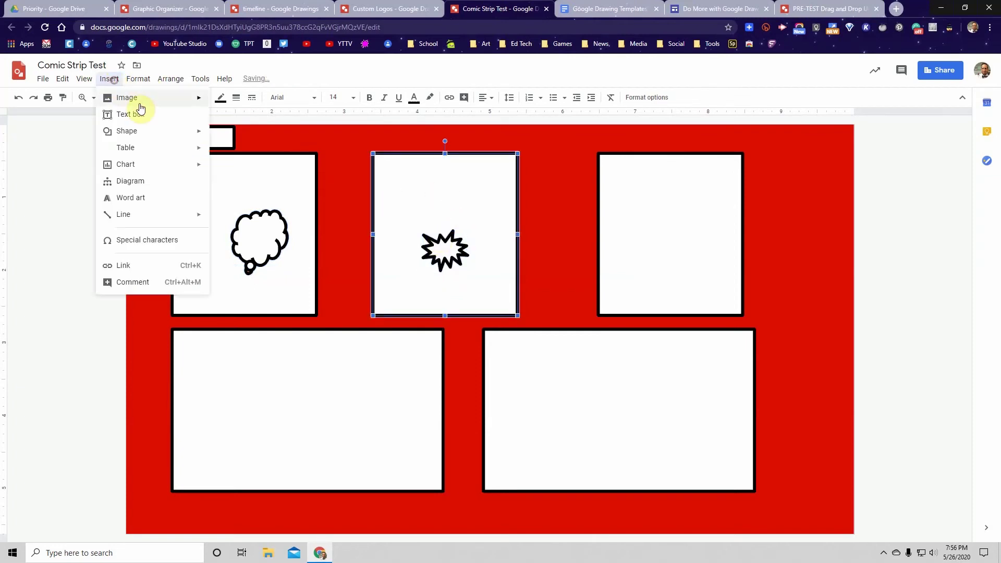
pyautogui.moveTo(172, 105)
pyautogui.click(234, 117)
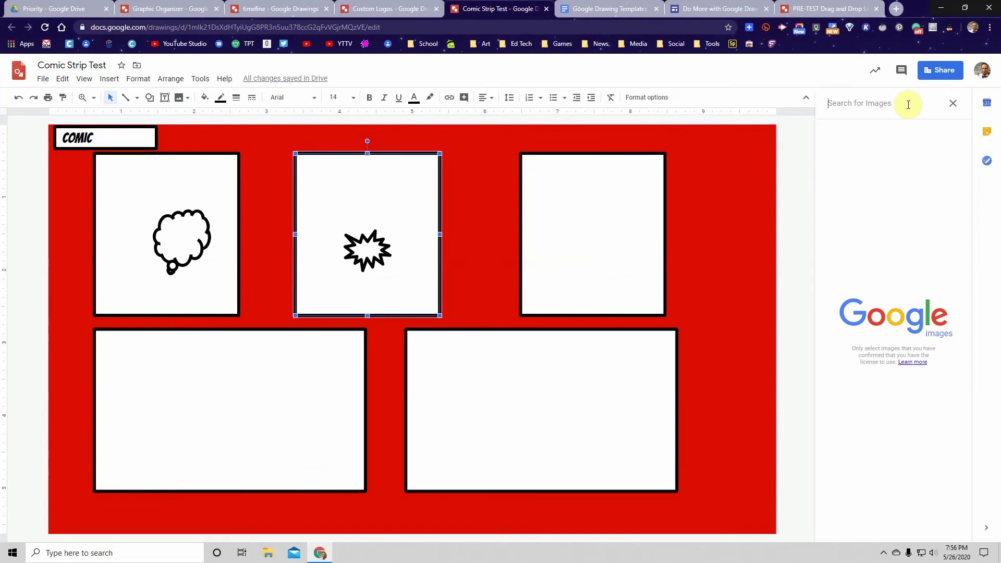
pyautogui.write('Forest')
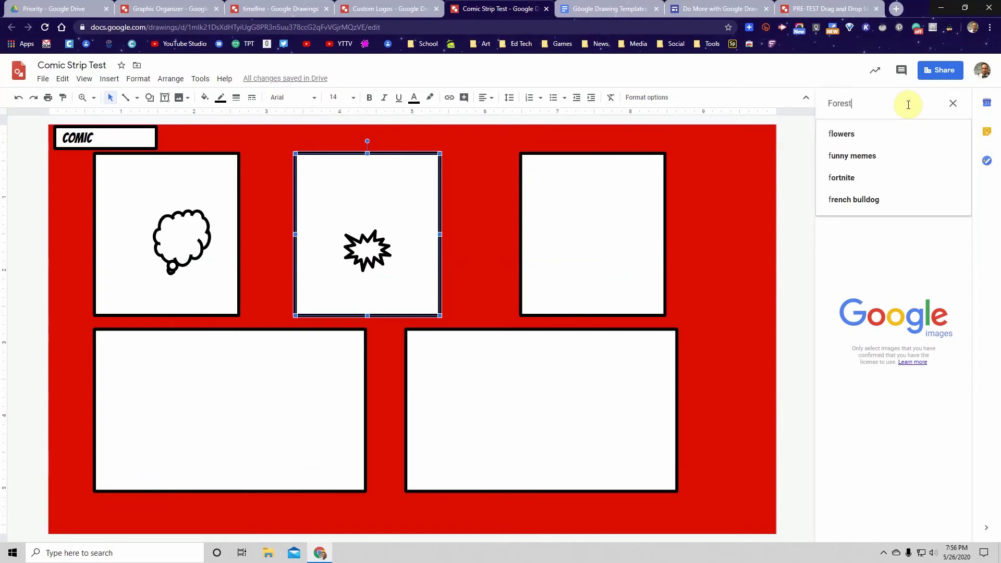
pyautogui.press('Return')
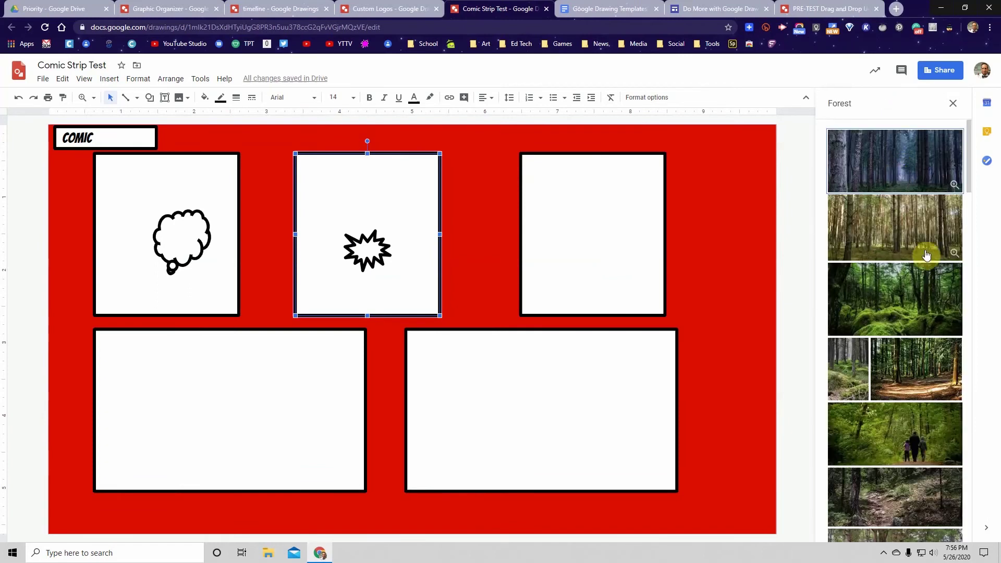
pyautogui.click(876, 299)
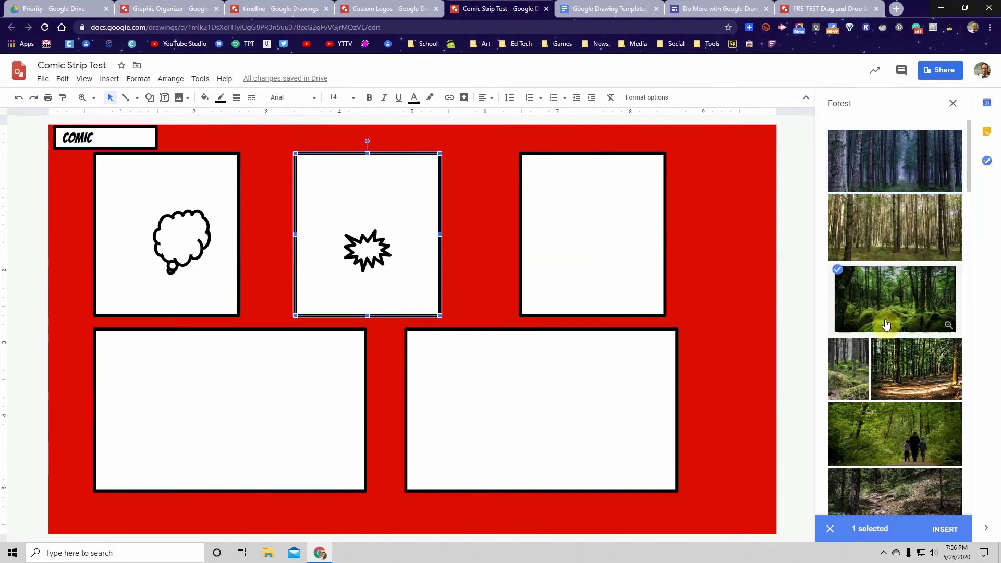
pyautogui.click(948, 529)
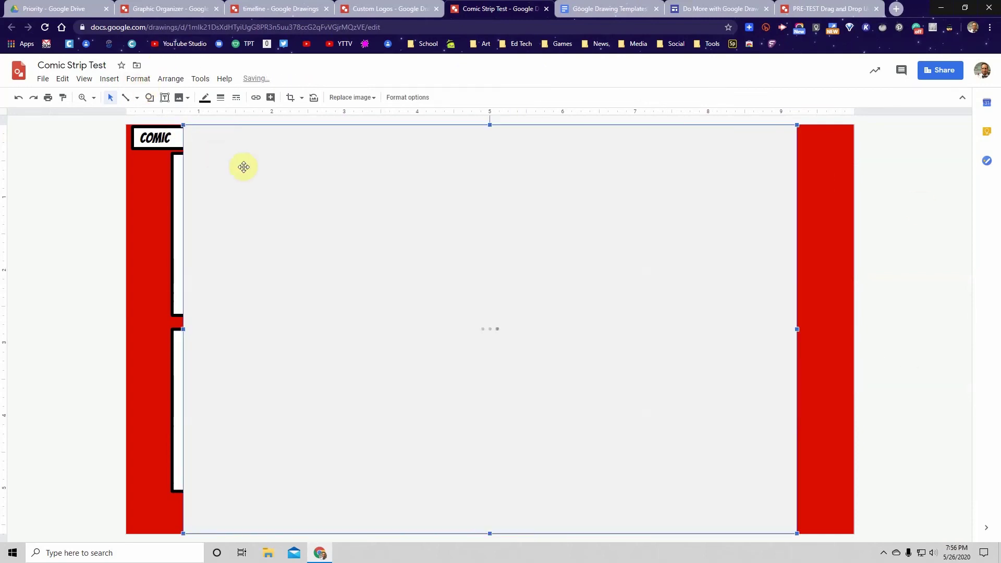
# Step: Resize the forest image to about 3.7 inches wide and place it over the lower row's first panel
pyautogui.moveTo(183, 125); pyautogui.dragTo(606, 407)
pyautogui.moveTo(663, 450); pyautogui.dragTo(282, 416)
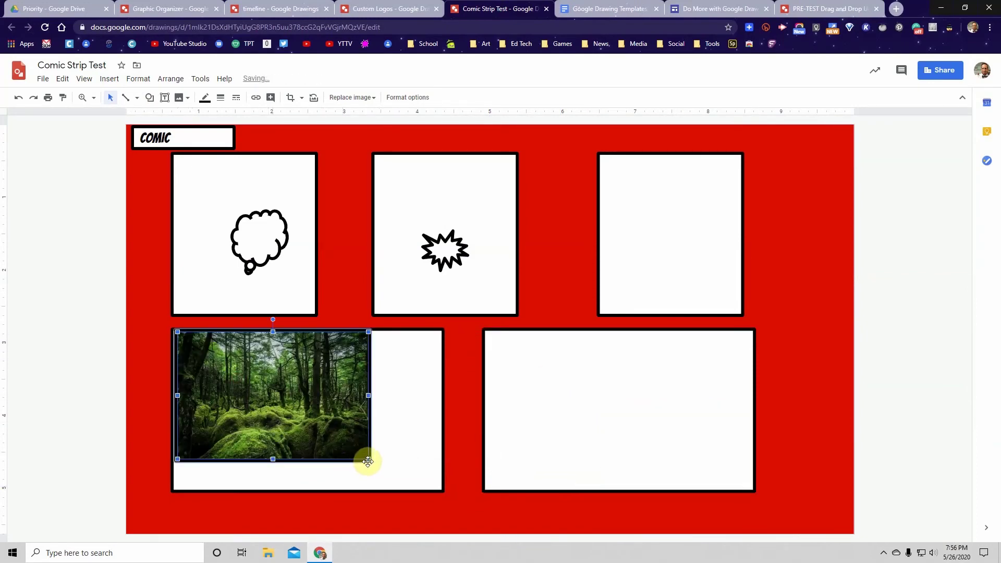
pyautogui.moveTo(370, 459); pyautogui.dragTo(446, 475)
pyautogui.moveTo(314, 459); pyautogui.dragTo(318, 458)
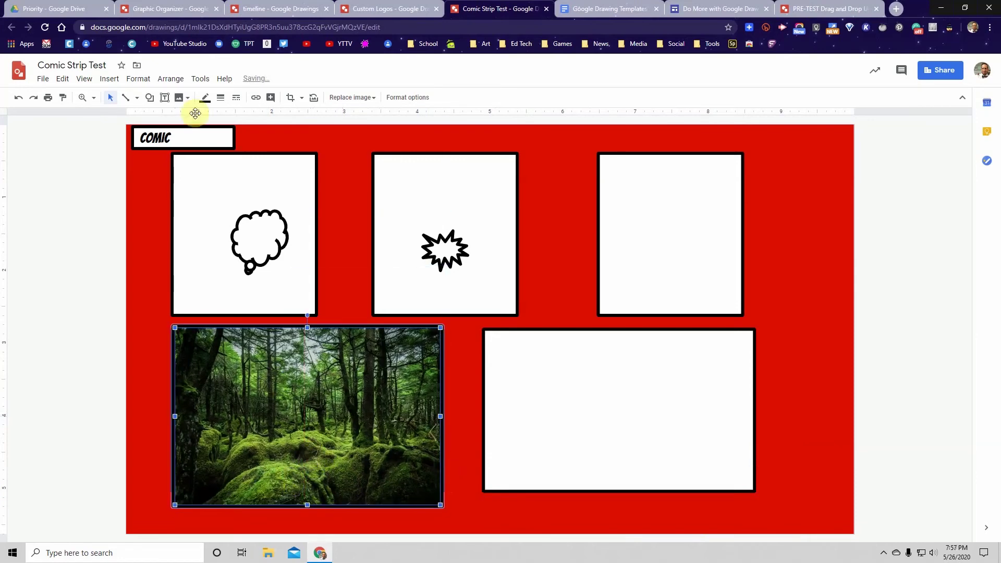
pyautogui.click(289, 99)
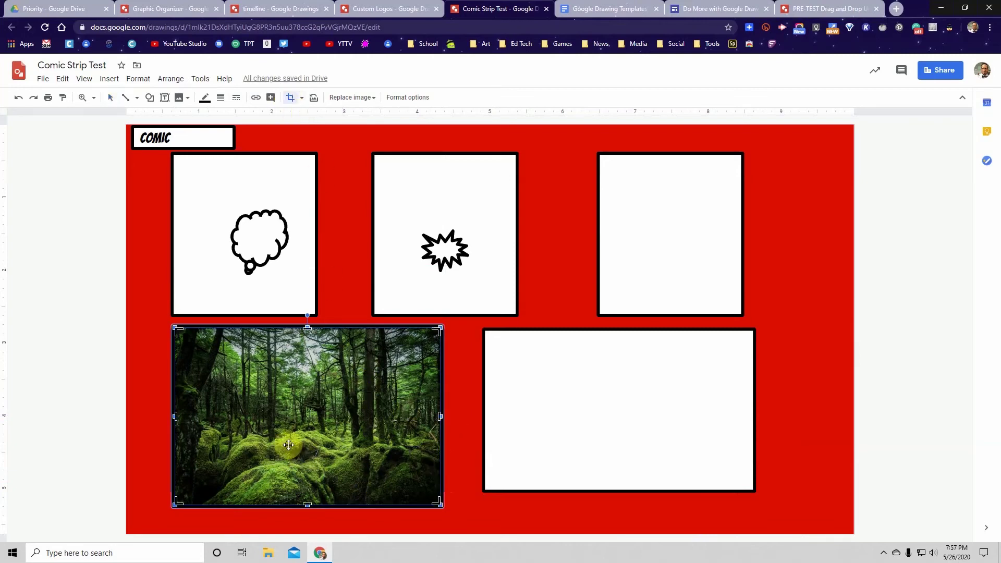
pyautogui.click(568, 391)
# Step: Move the explosion callout from the middle panel onto the upper right area of the forest image
pyautogui.click(432, 234)
pyautogui.click(441, 252)
pyautogui.moveTo(435, 231); pyautogui.dragTo(403, 342)
pyautogui.click(445, 245)
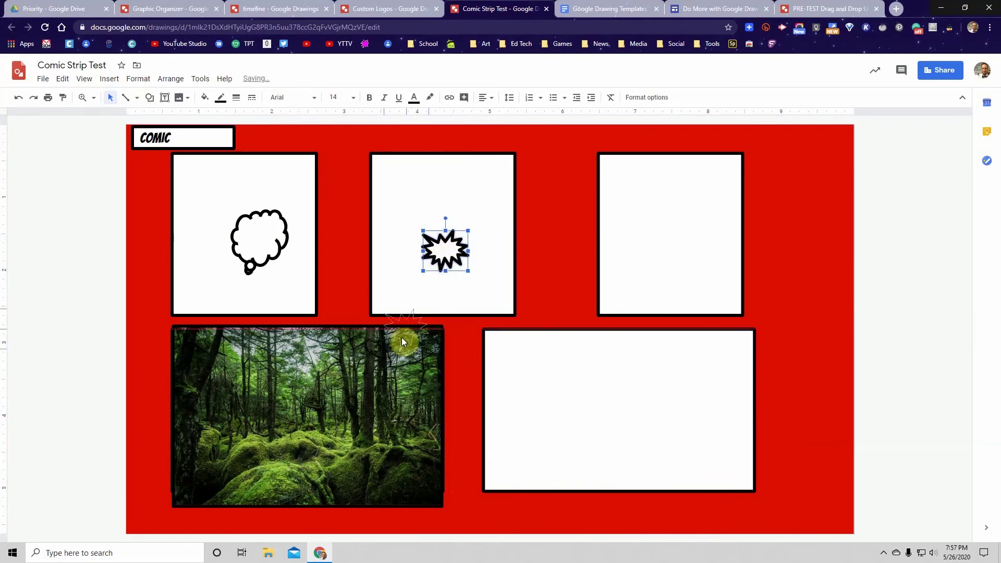
pyautogui.moveTo(380, 386); pyautogui.dragTo(380, 387)
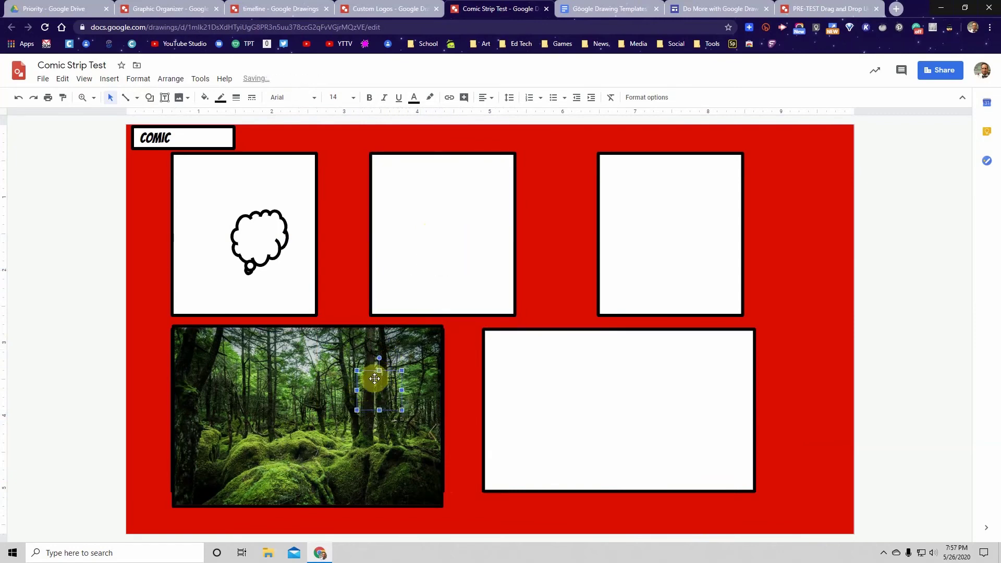
# Step: Send the forest image backward so it sits behind the explosion callout
pyautogui.rightClick(371, 382)
pyautogui.click(387, 399)
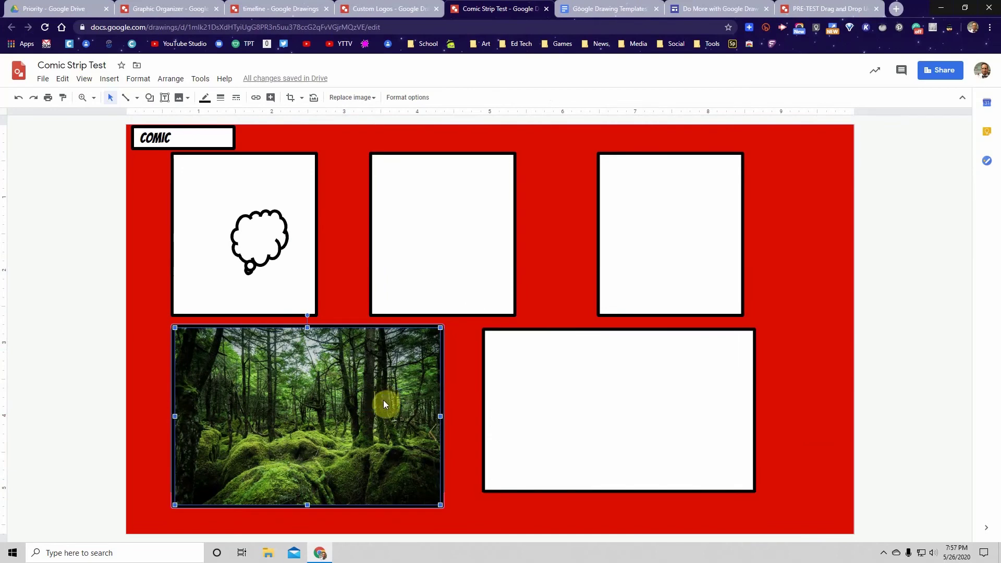
pyautogui.rightClick(347, 369)
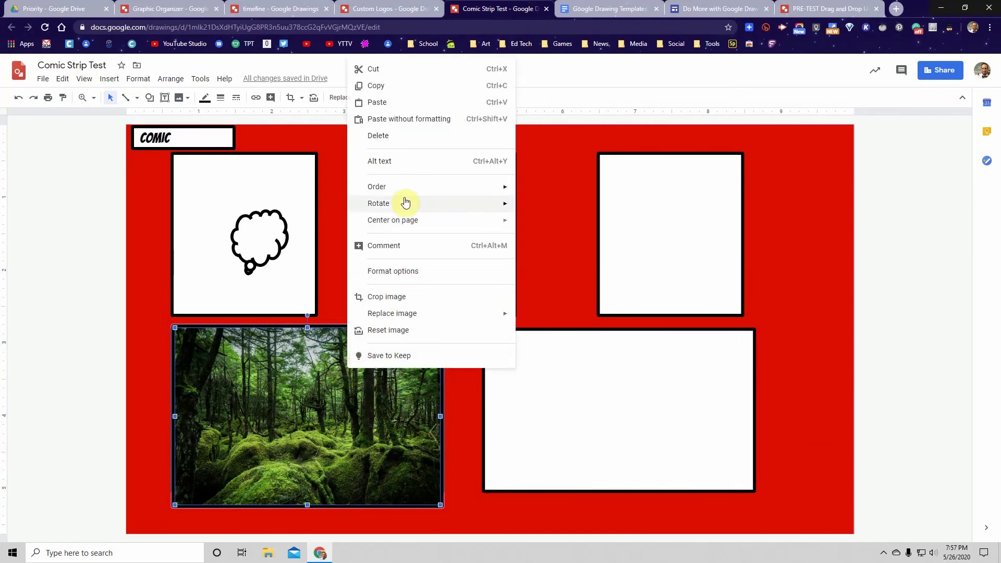
pyautogui.moveTo(405, 186)
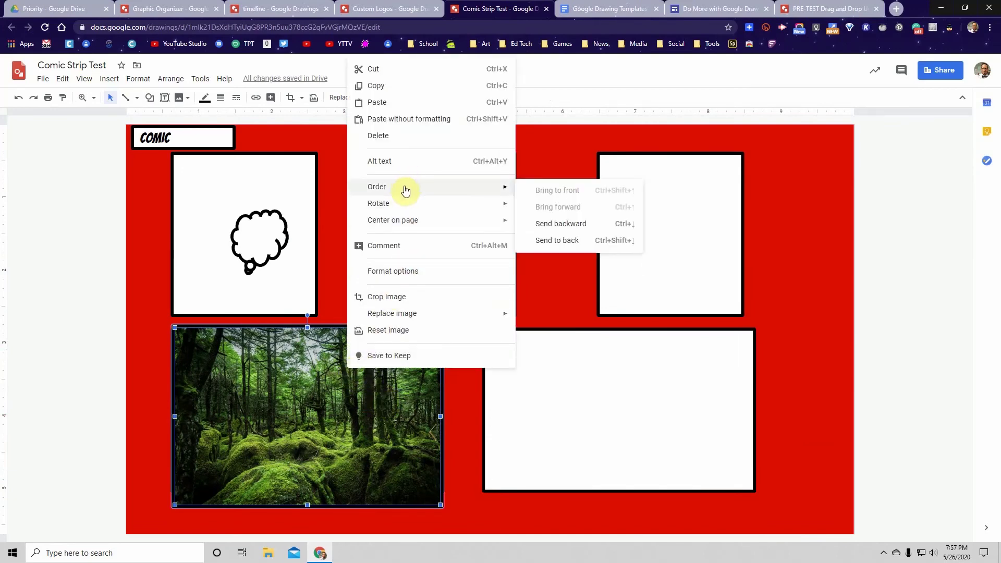
pyautogui.click(557, 226)
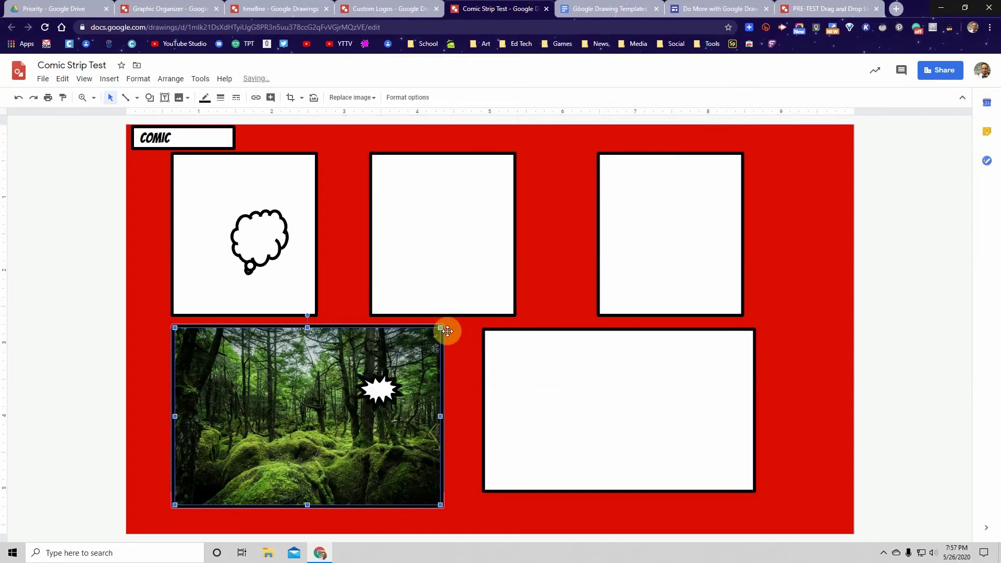
# Step: Enlarge the explosion callout on the forest image and add the text "hi" inside it
pyautogui.click(380, 399)
pyautogui.moveTo(380, 399); pyautogui.dragTo(341, 408)
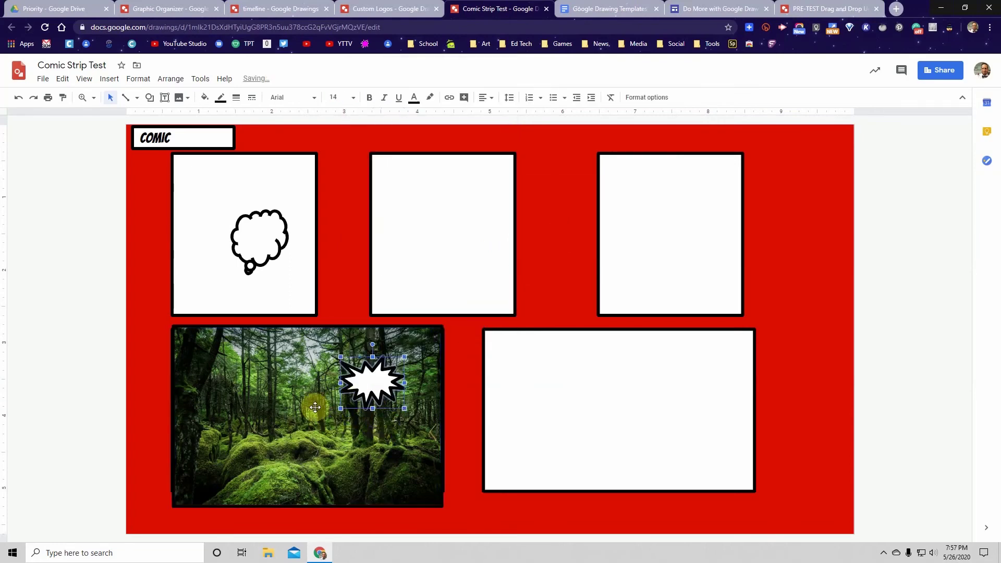
pyautogui.rightClick(371, 377)
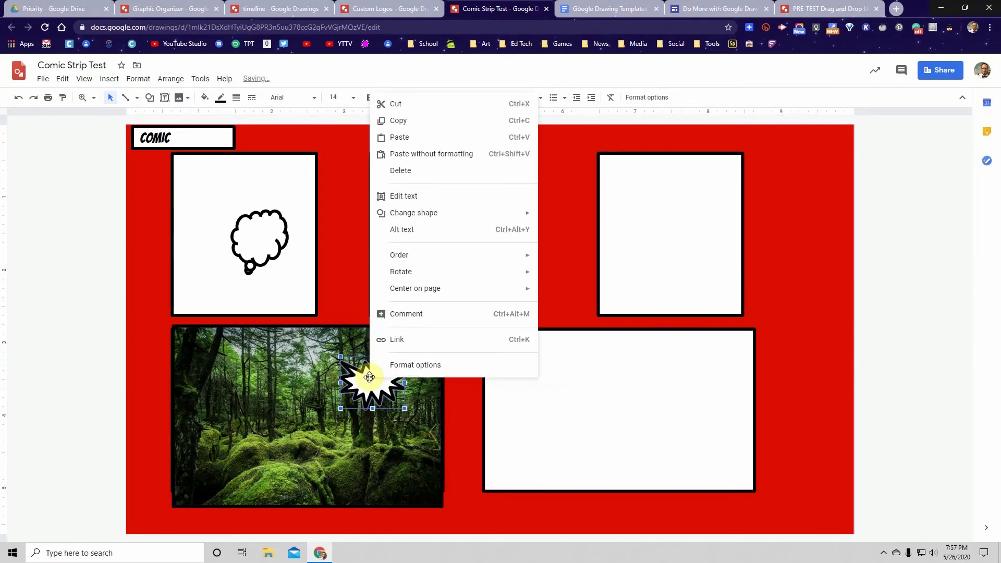
pyautogui.click(416, 202)
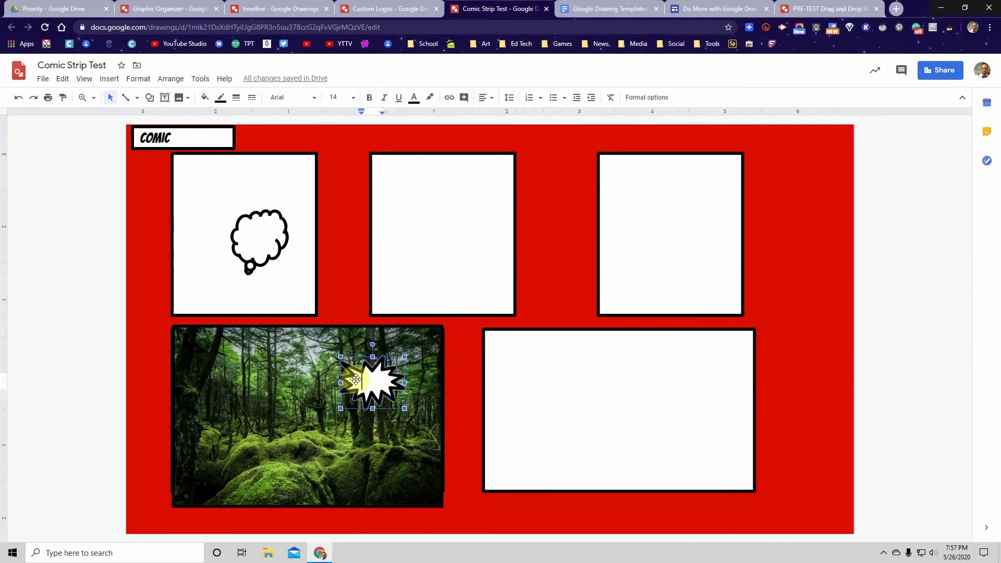
pyautogui.click(391, 372)
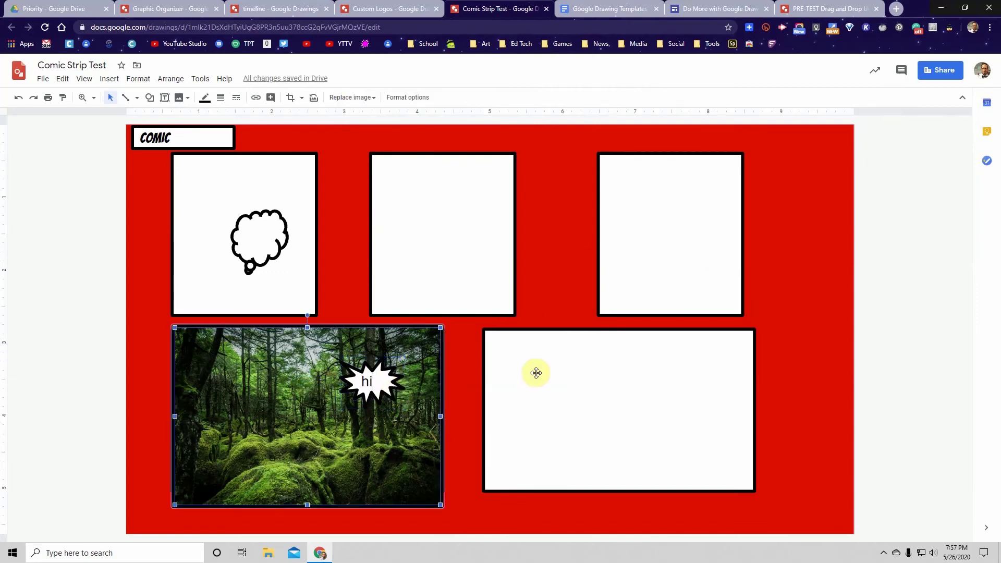
pyautogui.click(257, 238)
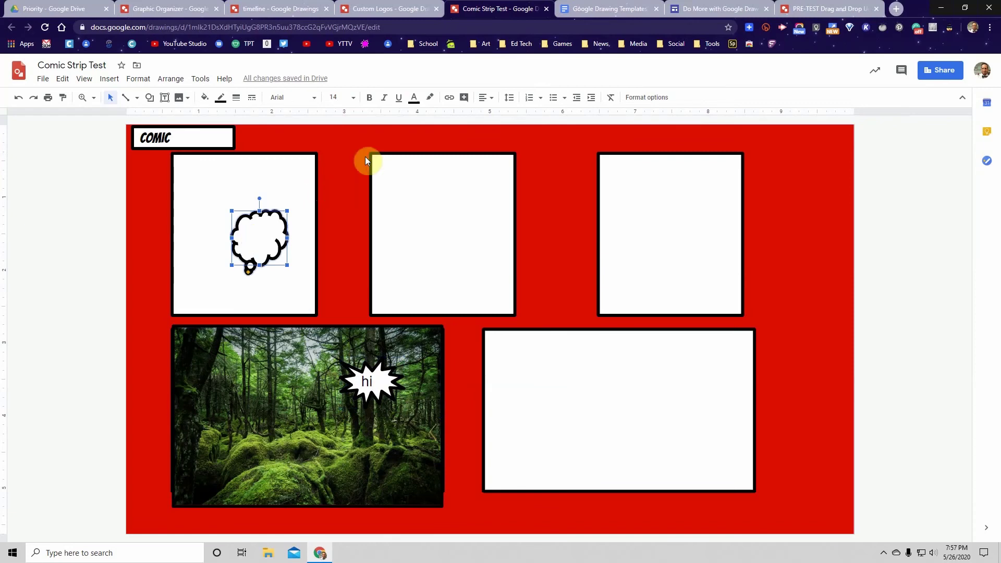
# Step: Switch to the Custom Logos drawing and set its background to a solid medium blue
pyautogui.click(398, 11)
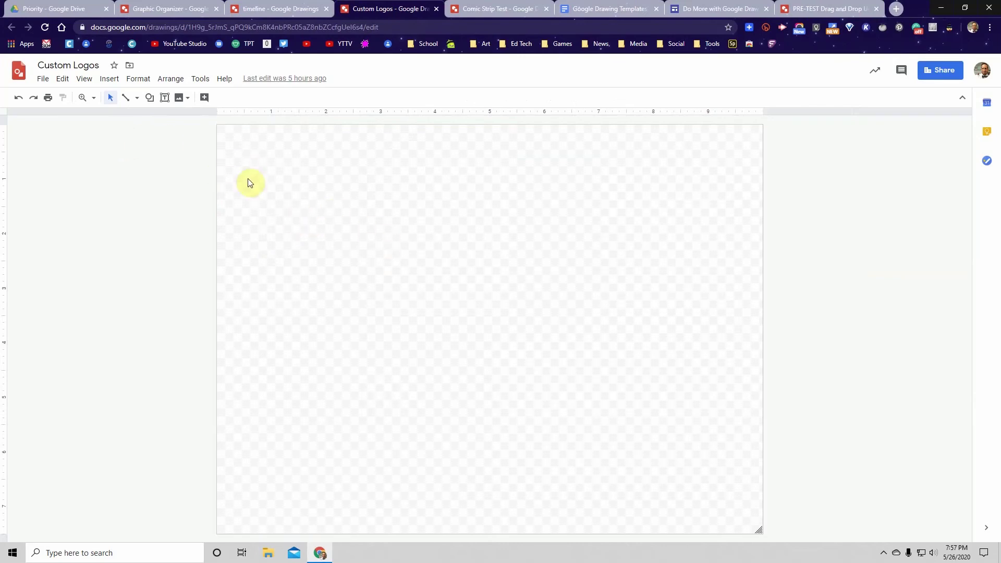
pyautogui.rightClick(261, 207)
pyautogui.moveTo(321, 313)
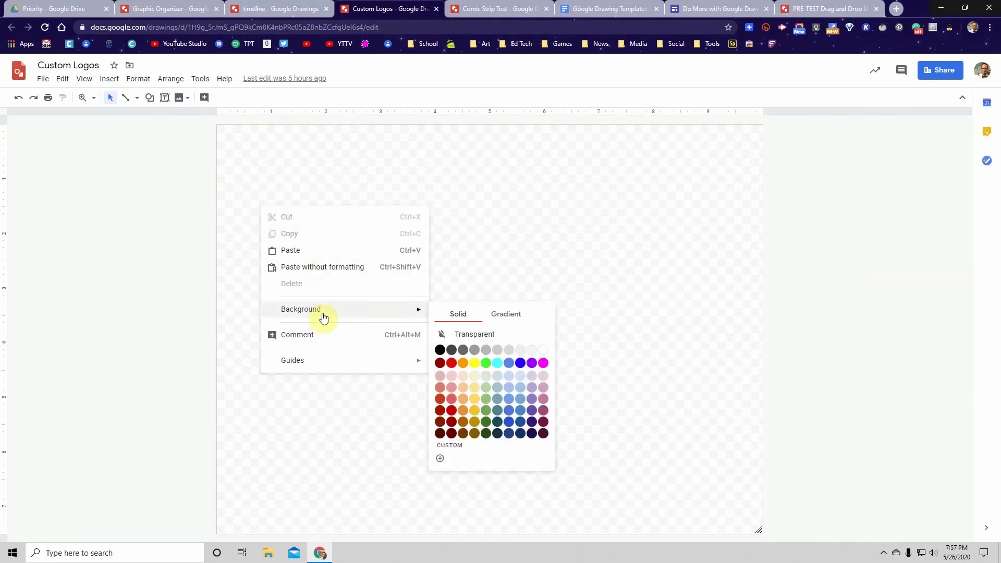
pyautogui.click(509, 411)
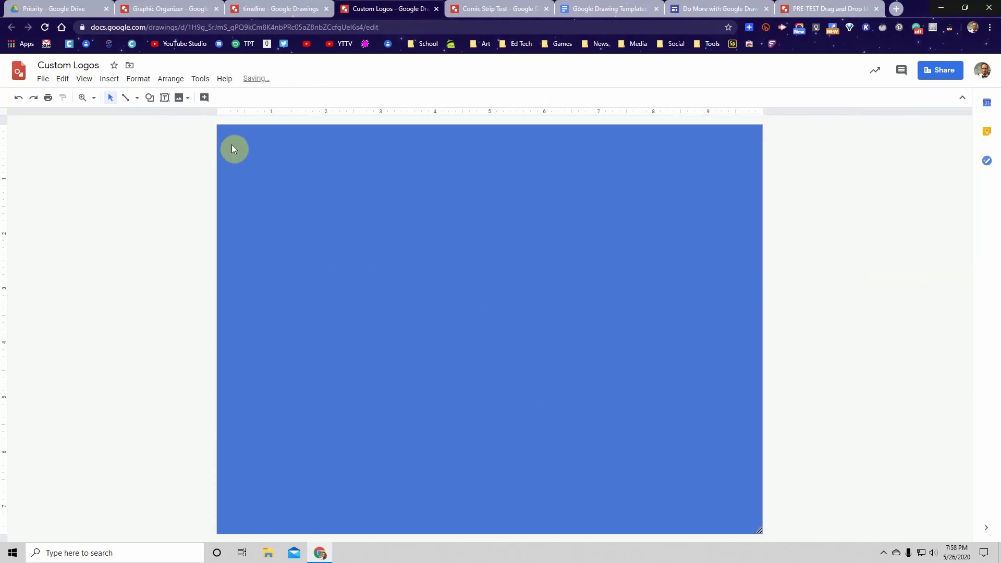
# Step: Draw a closed arch-shaped outline on the blue canvas with the Polyline tool, and delete it
pyautogui.click(136, 100)
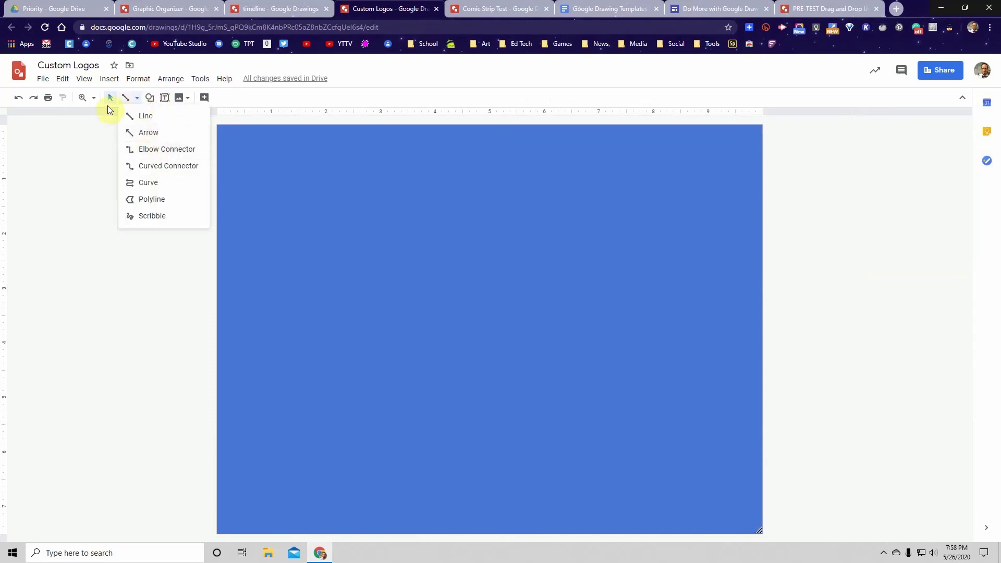
pyautogui.click(154, 198)
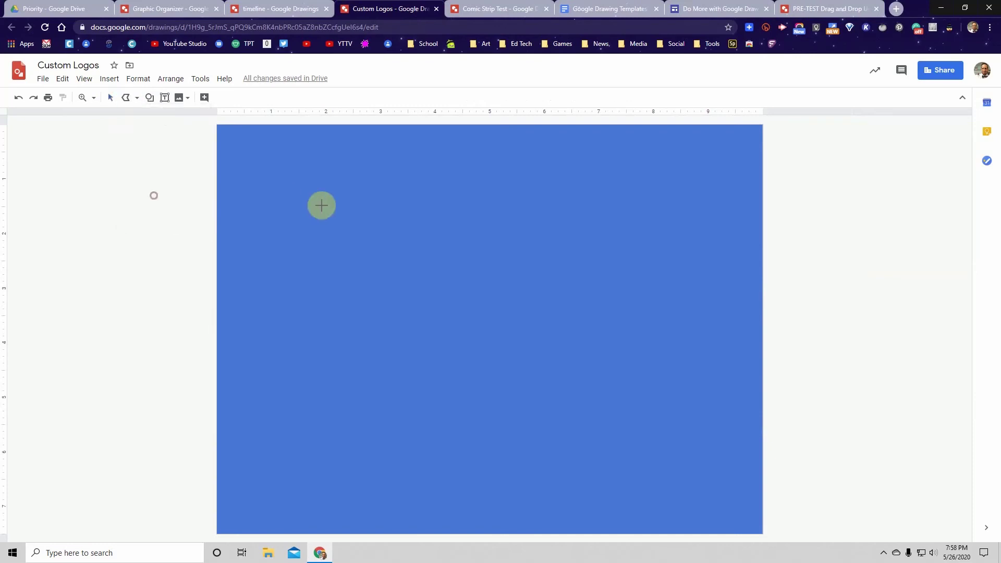
pyautogui.click(359, 282)
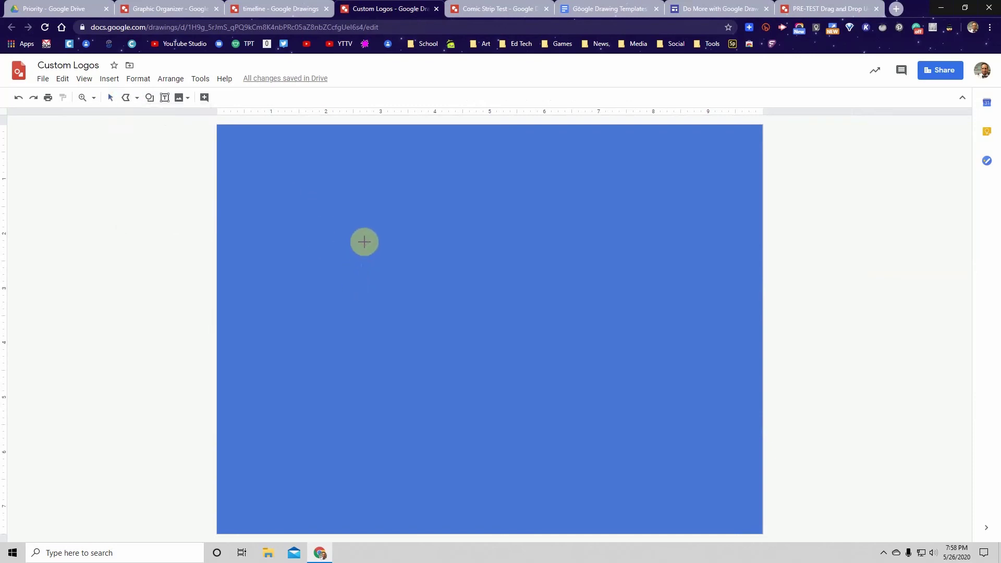
pyautogui.click(398, 226)
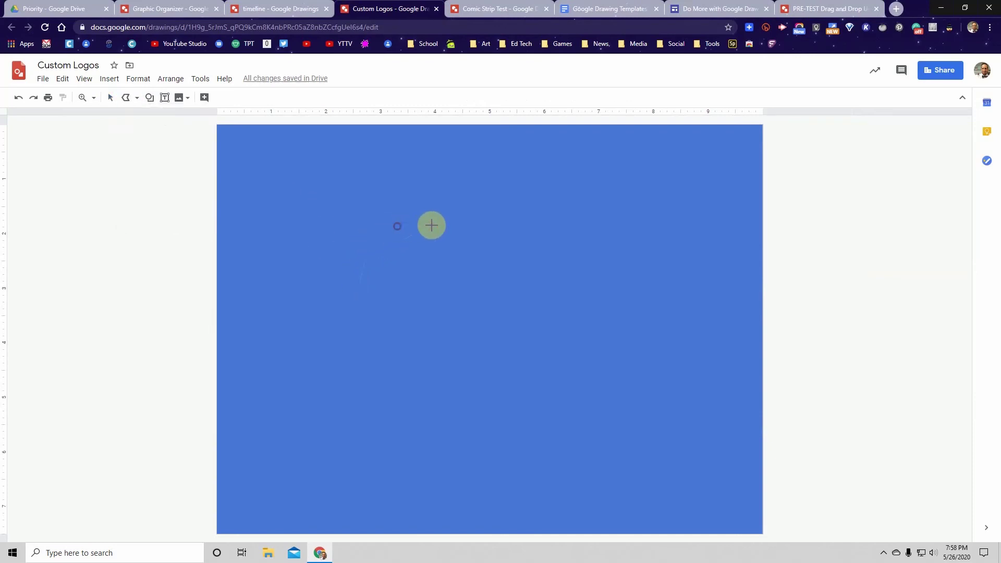
pyautogui.click(448, 230)
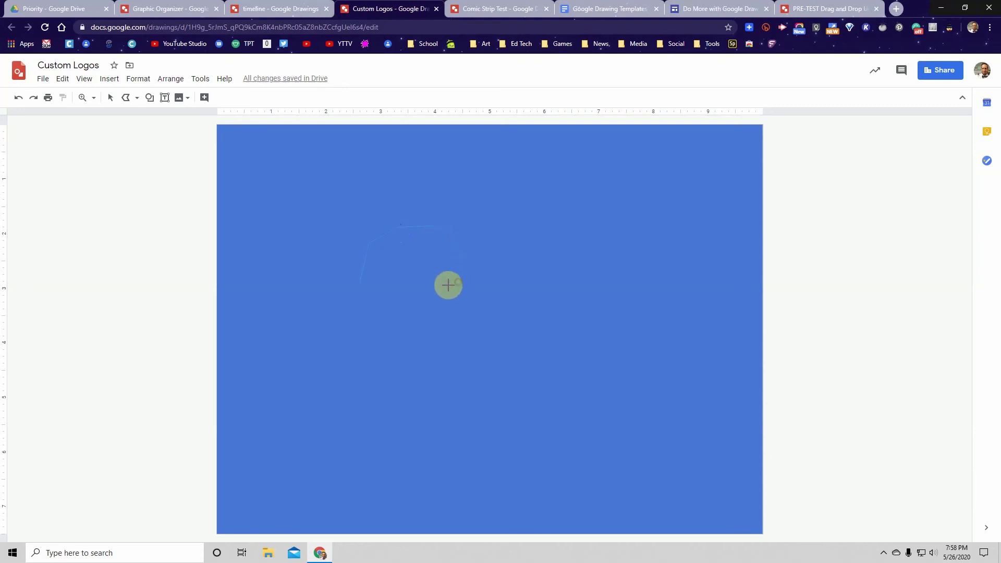
pyautogui.click(441, 258)
pyautogui.click(376, 286)
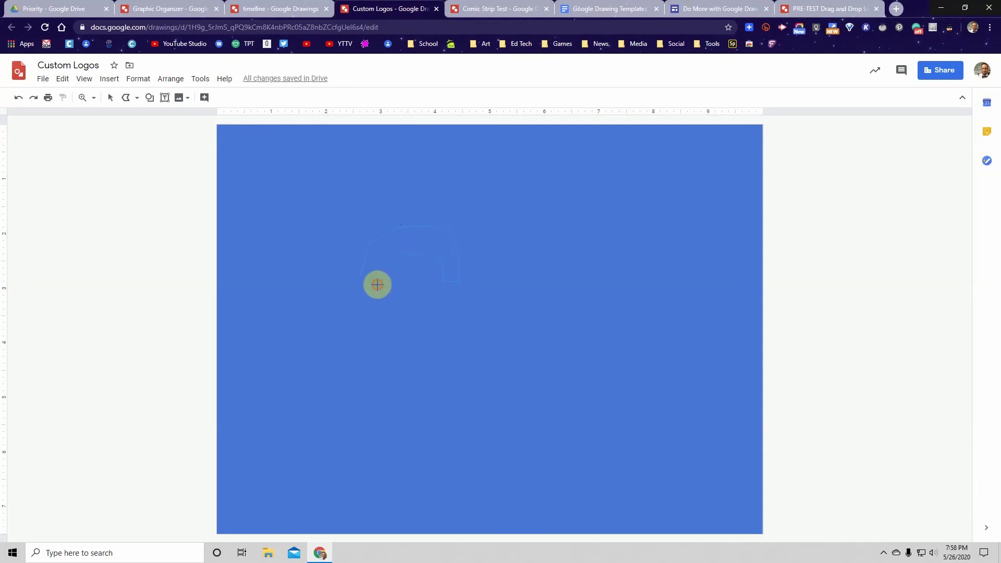
pyautogui.click(360, 284)
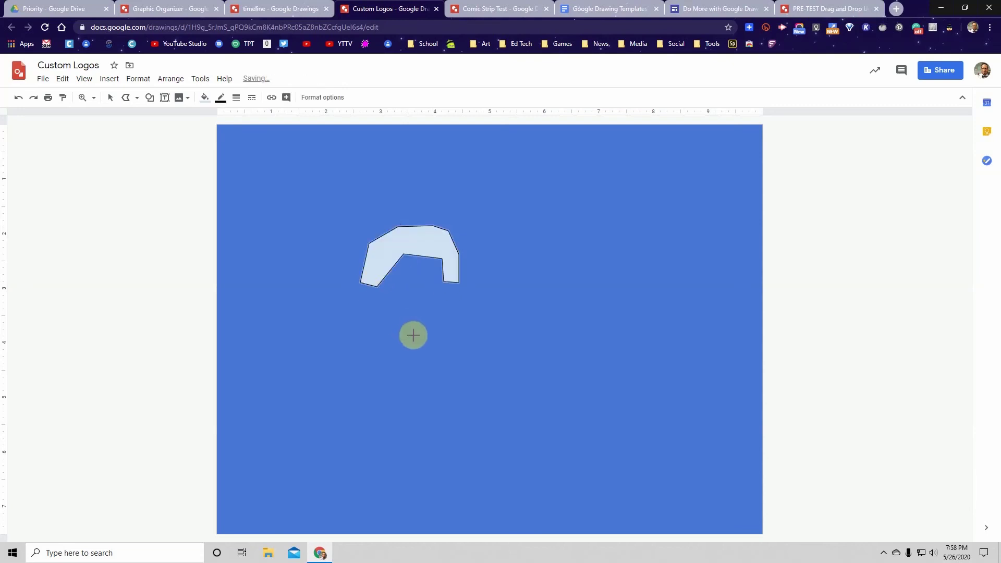
pyautogui.press('Delete')
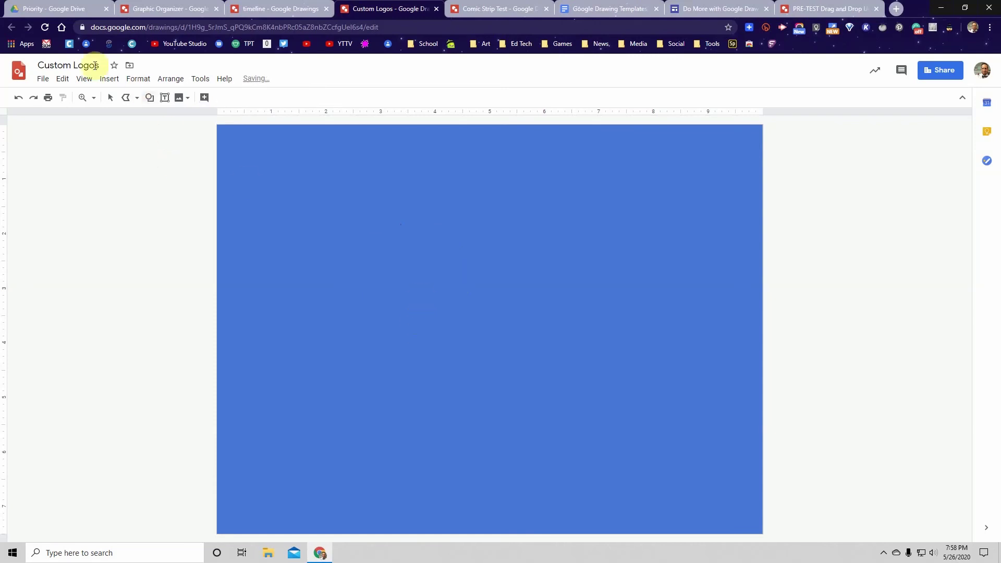
# Step: Insert a frame shape about 3.7 inches wide and 2.9 inches high near the middle of the canvas
pyautogui.click(109, 79)
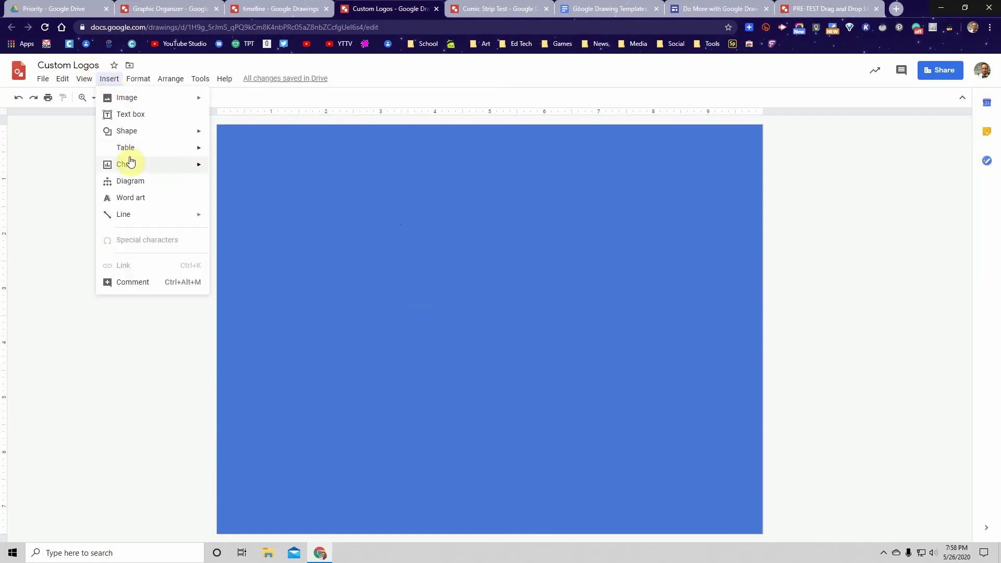
pyautogui.moveTo(150, 134)
pyautogui.moveTo(249, 137)
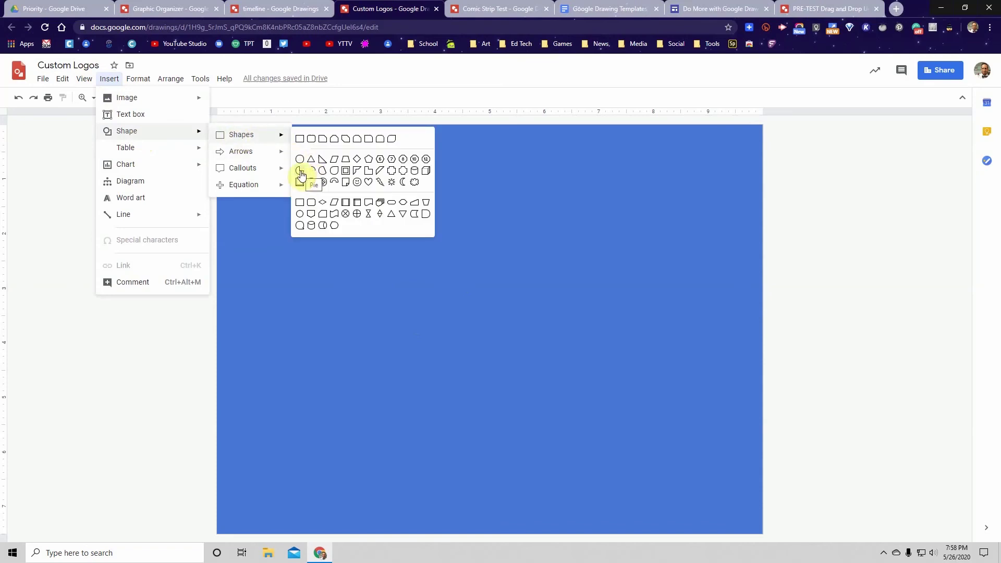
pyautogui.click(345, 172)
pyautogui.moveTo(596, 225); pyautogui.dragTo(622, 224)
pyautogui.moveTo(487, 223); pyautogui.dragTo(433, 214)
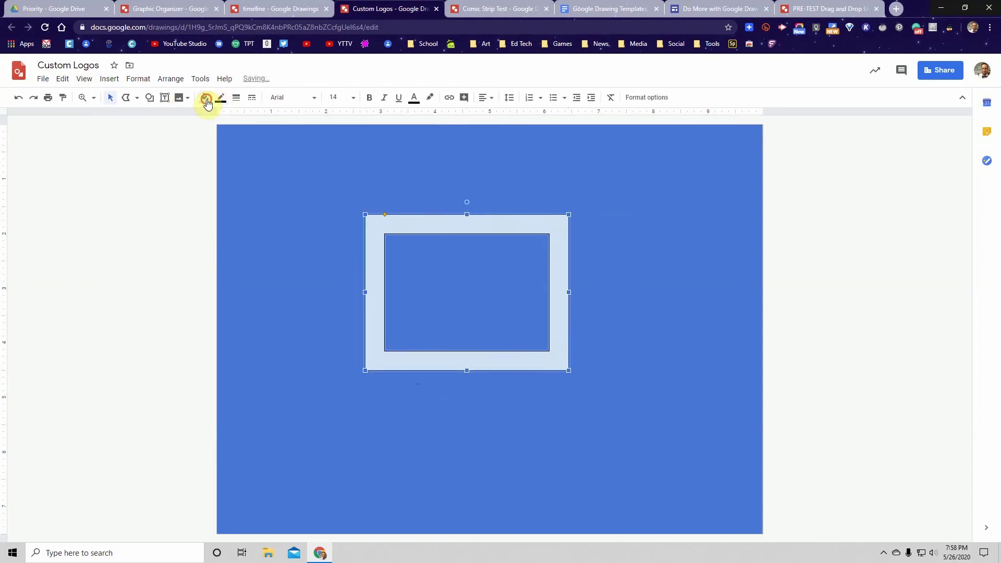
# Step: Fill the frame shape with white and make its border transparent
pyautogui.click(205, 98)
pyautogui.click(220, 97)
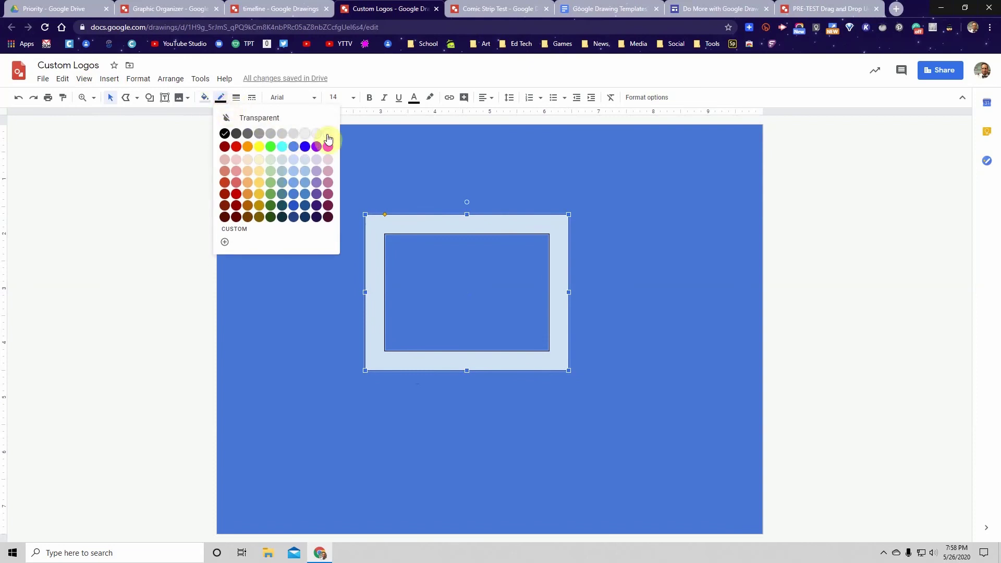
pyautogui.click(205, 98)
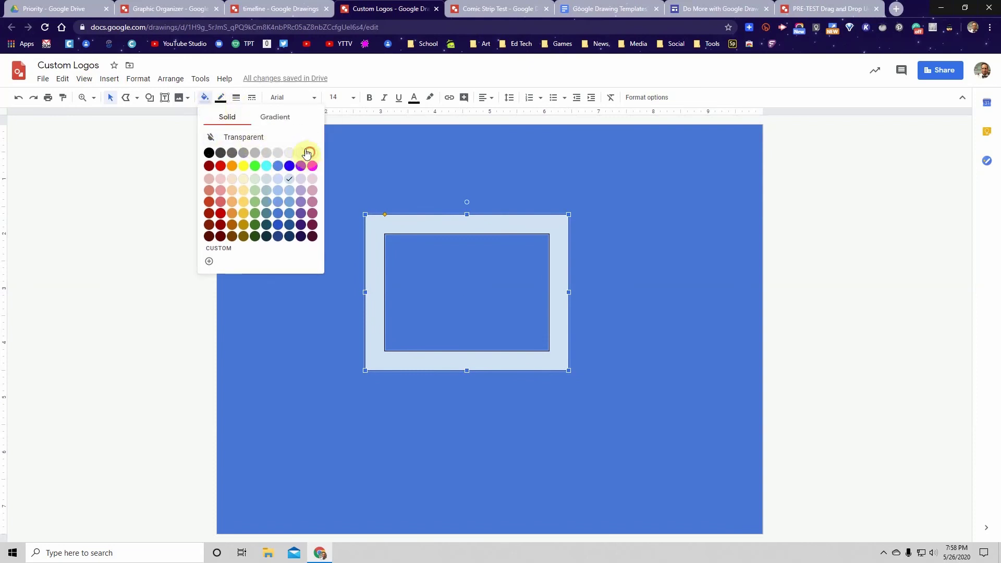
pyautogui.click(312, 152)
pyautogui.click(220, 98)
pyautogui.click(254, 118)
pyautogui.click(429, 195)
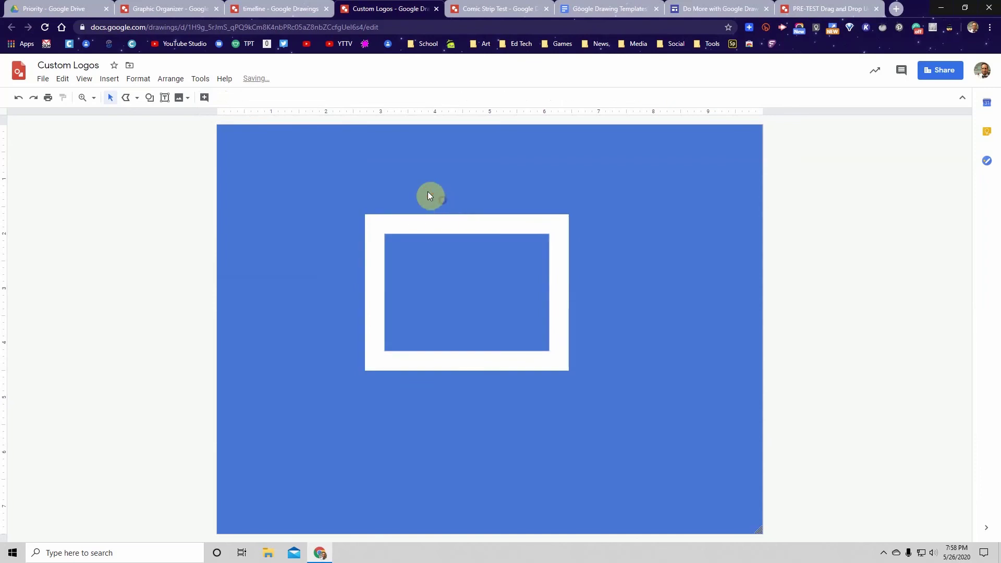
# Step: Enlarge the white frame to about 4.6 inches wide and 3.5 inches high, extending it down and to the right
pyautogui.click(551, 337)
pyautogui.moveTo(568, 371); pyautogui.dragTo(615, 408)
pyautogui.click(471, 310)
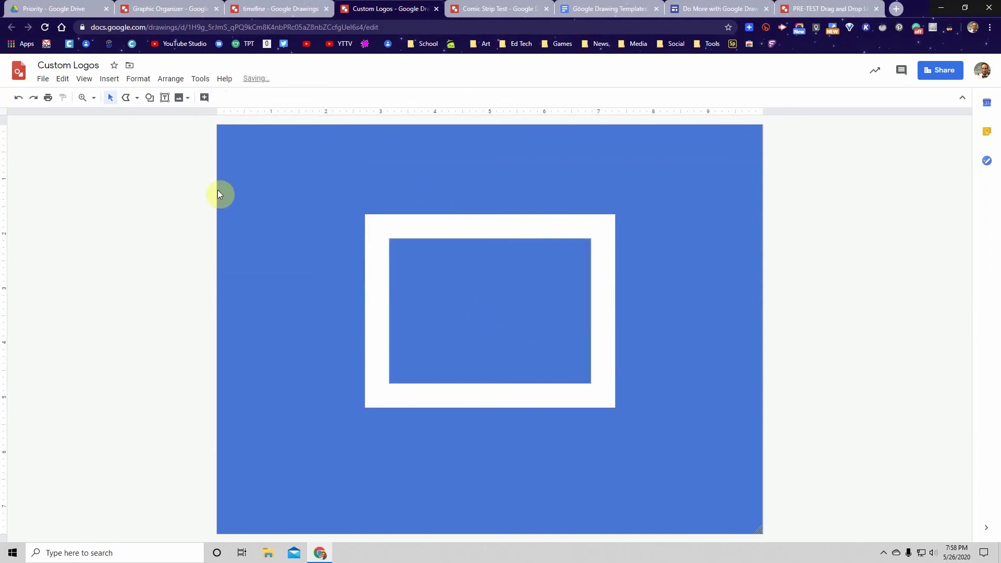
# Step: Add a text box about 3.1 inches wide inside the white frame with the text "BOXY"
pyautogui.rightClick(447, 284)
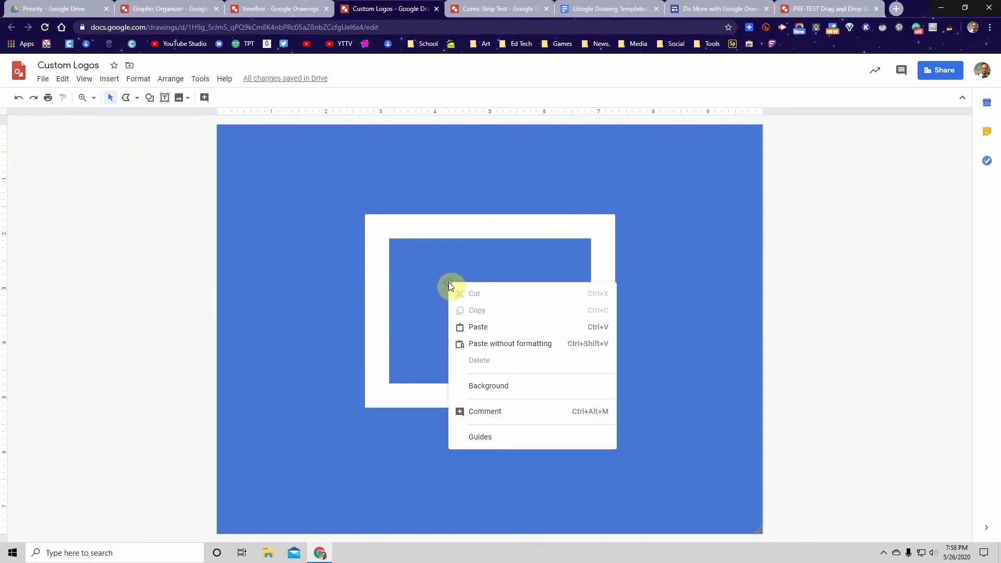
pyautogui.click(165, 97)
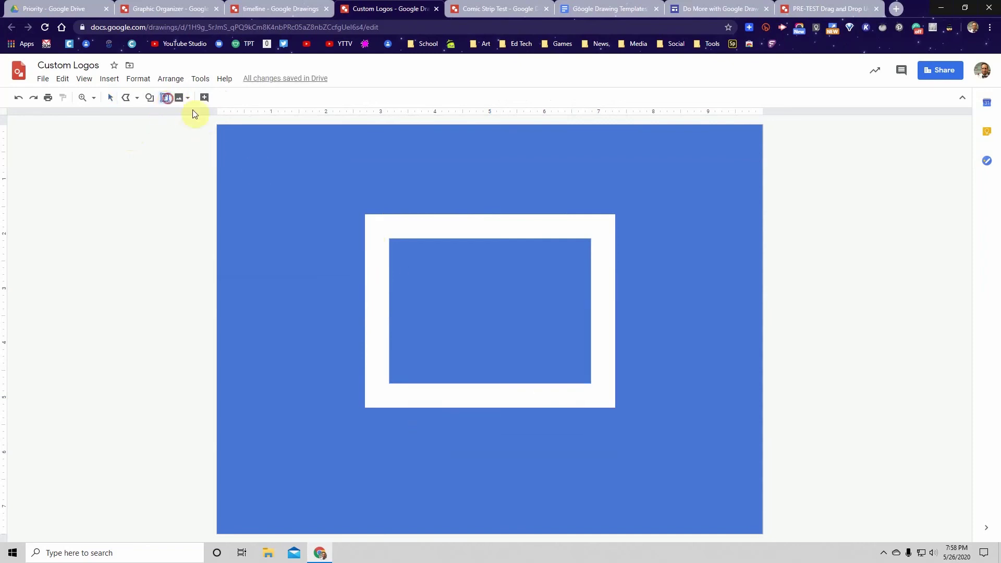
pyautogui.moveTo(409, 280); pyautogui.dragTo(578, 344)
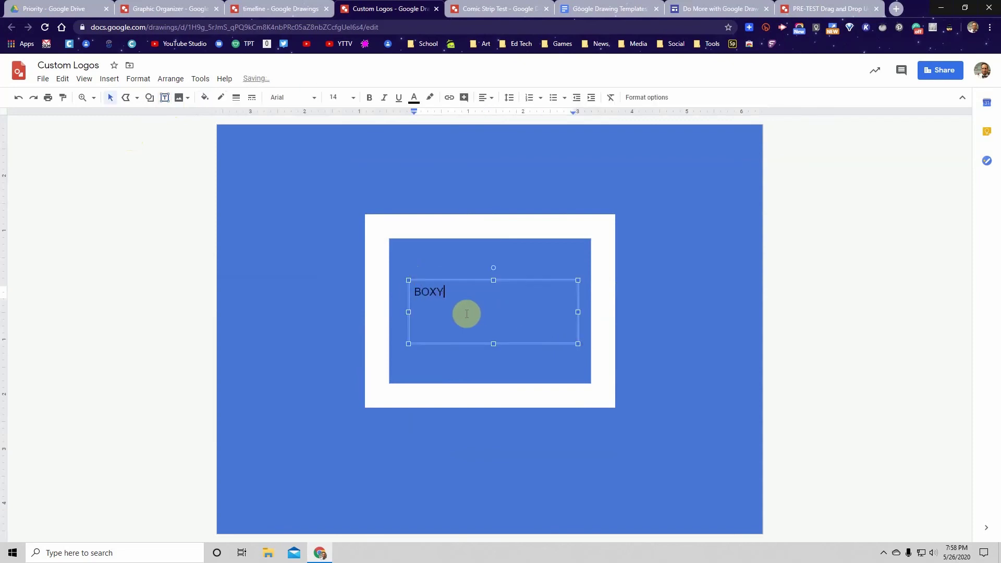
# Step: Format the text "BOXY" in the Londrina Solid font, coloured white, at size 72
pyautogui.moveTo(446, 293); pyautogui.dragTo(398, 299)
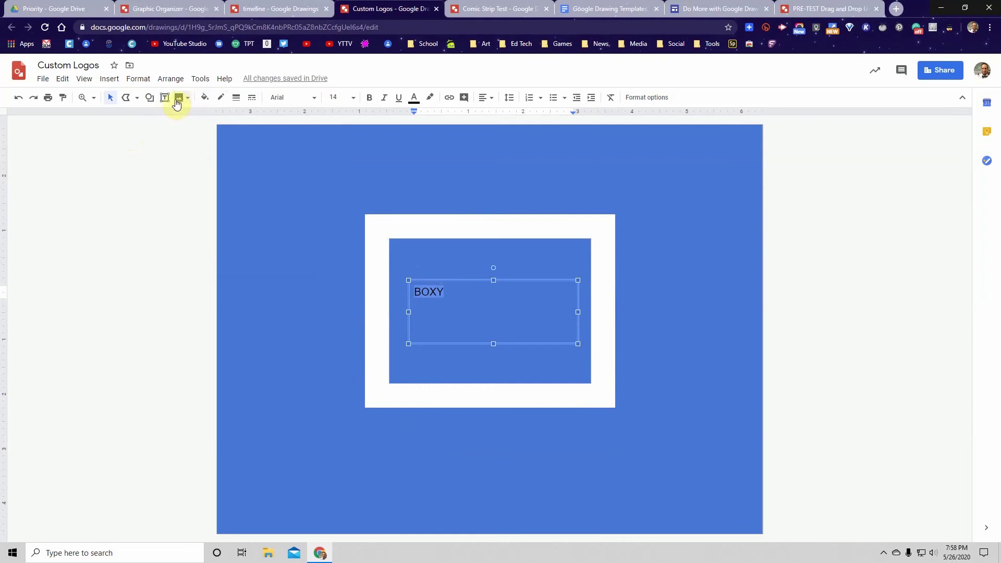
pyautogui.click(294, 97)
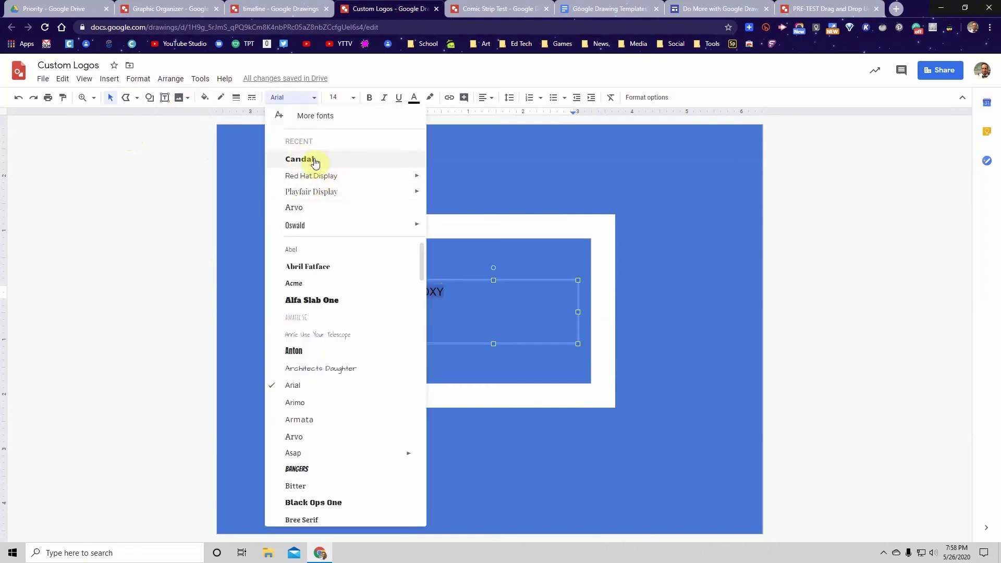
pyautogui.scroll(-10, 313, 450)
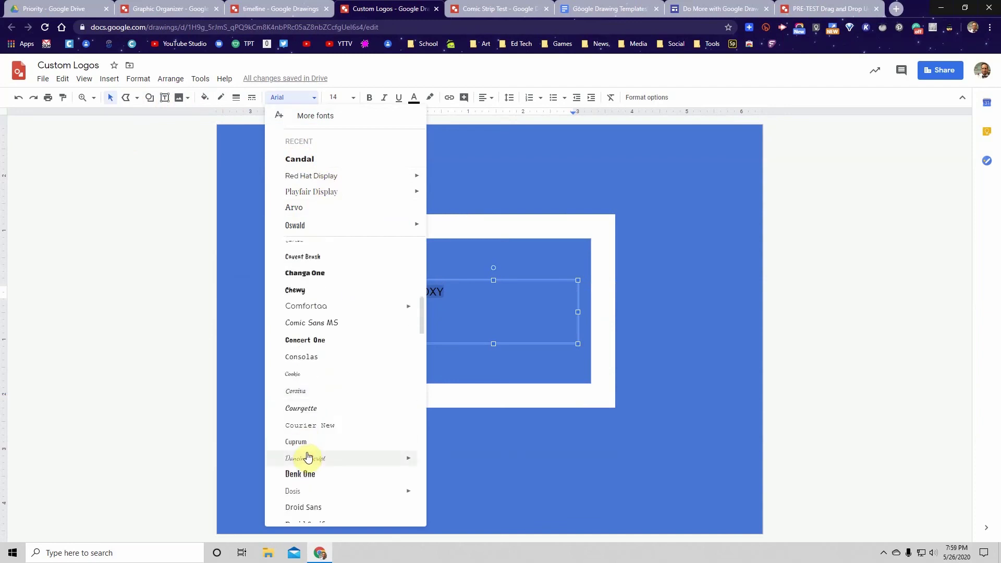
pyautogui.scroll(-6, 310, 453)
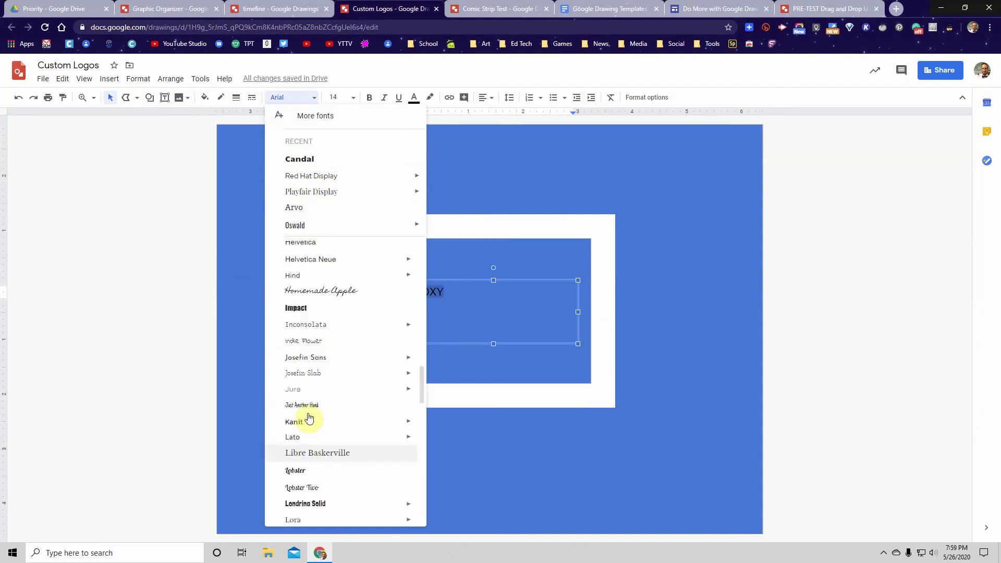
pyautogui.click(315, 502)
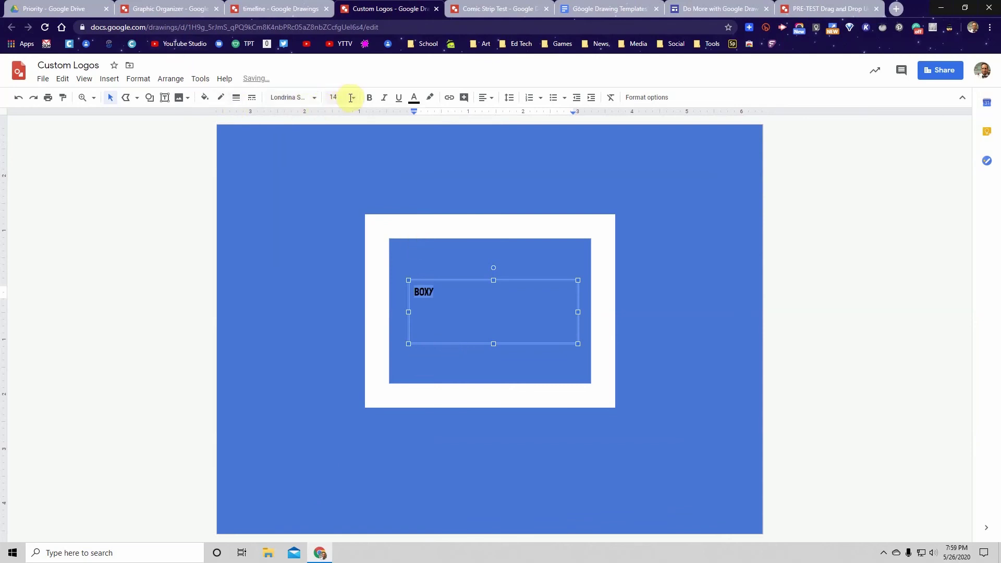
pyautogui.click(413, 98)
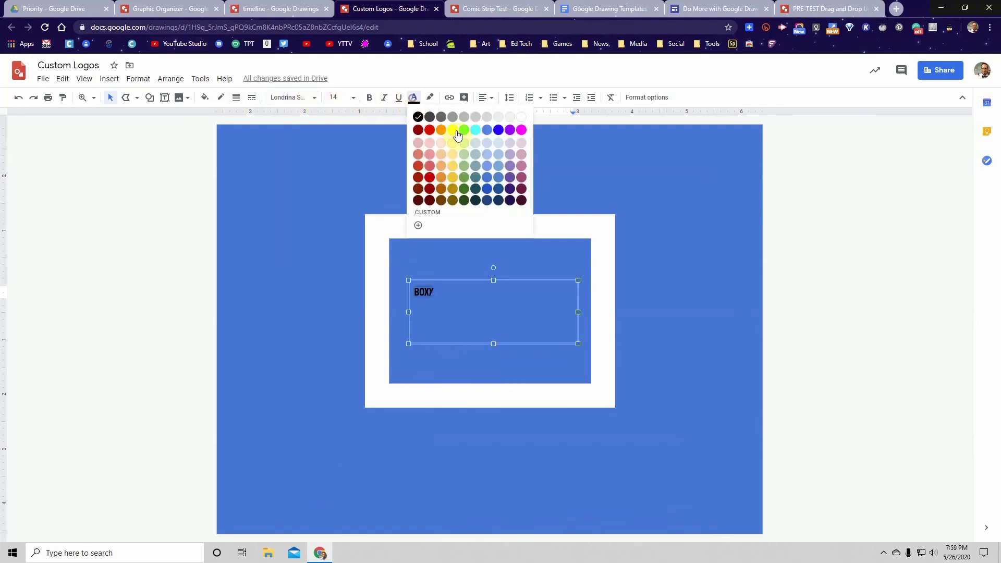
pyautogui.click(522, 116)
pyautogui.click(354, 104)
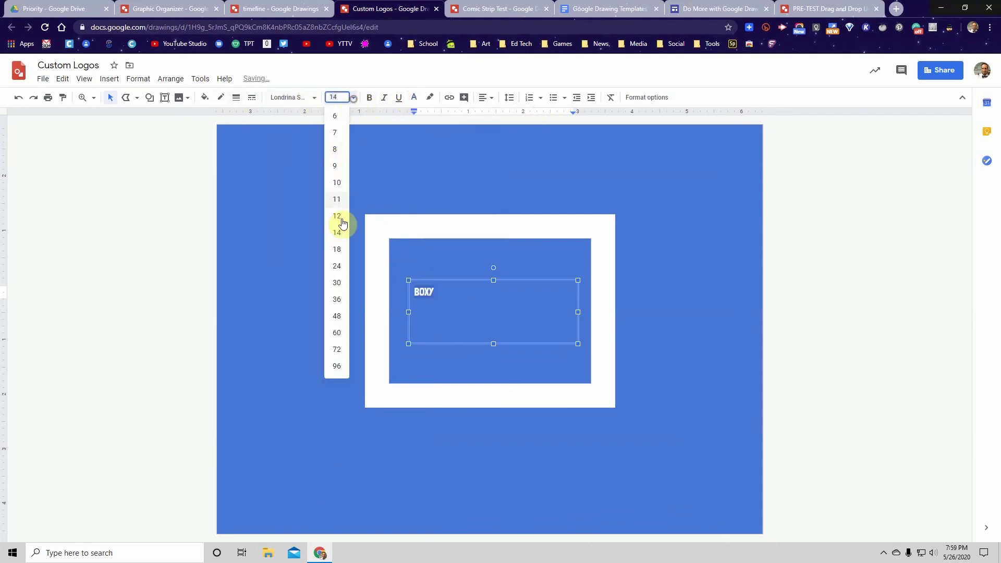
pyautogui.click(340, 352)
# Step: Narrow the BOXY text box to fit its text and centre it inside the white frame
pyautogui.moveTo(578, 311); pyautogui.dragTo(525, 311)
pyautogui.moveTo(458, 279); pyautogui.dragTo(486, 274)
pyautogui.click(694, 324)
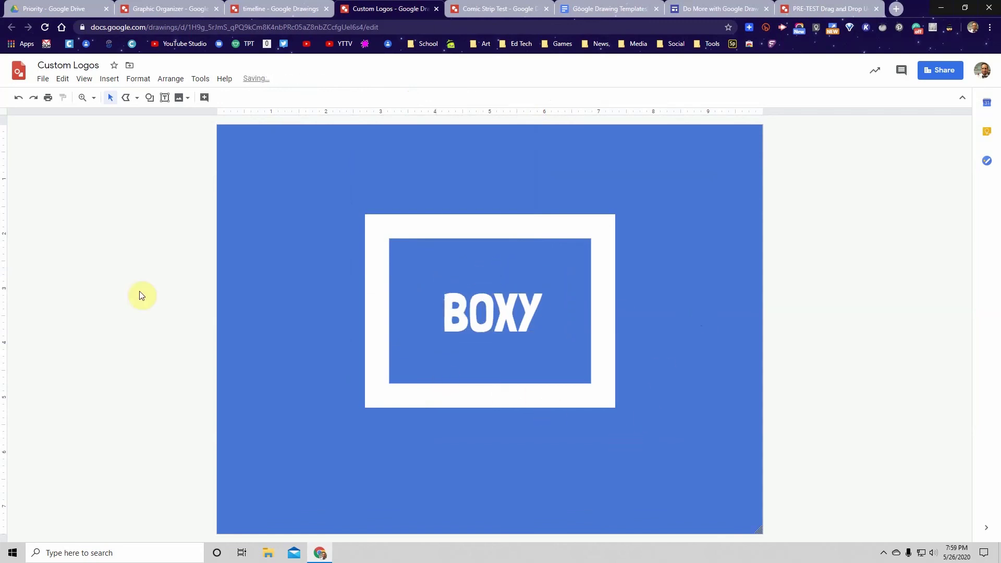
# Step: Draw a rounded rectangle about 1.8 by 1.1 inches in the canvas's upper-left area and make its outline transparent
pyautogui.click(115, 80)
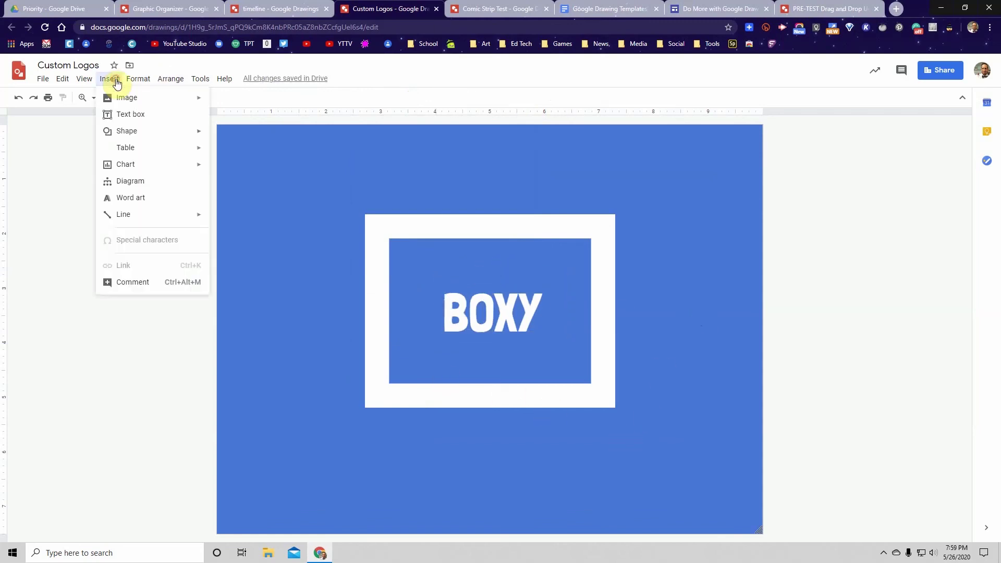
pyautogui.moveTo(264, 137)
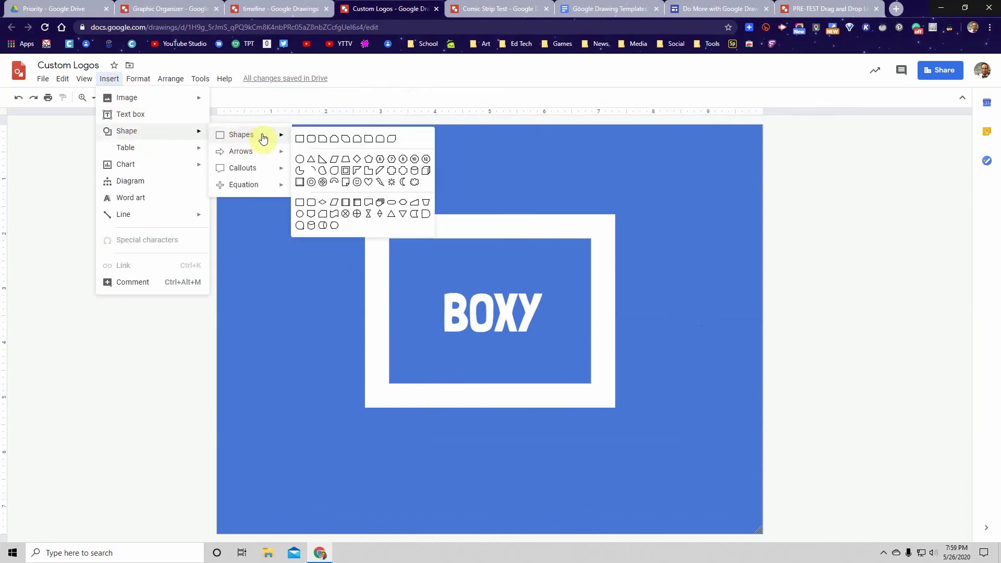
pyautogui.click(312, 139)
pyautogui.moveTo(272, 171)
pyautogui.mouseDown()
pyautogui.moveTo(380, 136)
pyautogui.moveTo(369, 129)
pyautogui.mouseUp()
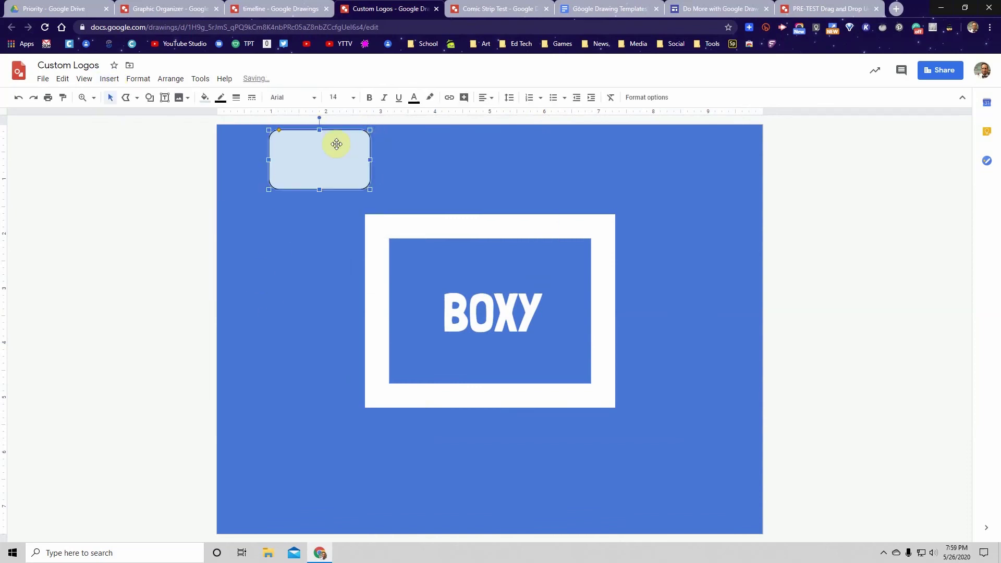
pyautogui.click(221, 106)
pyautogui.click(243, 116)
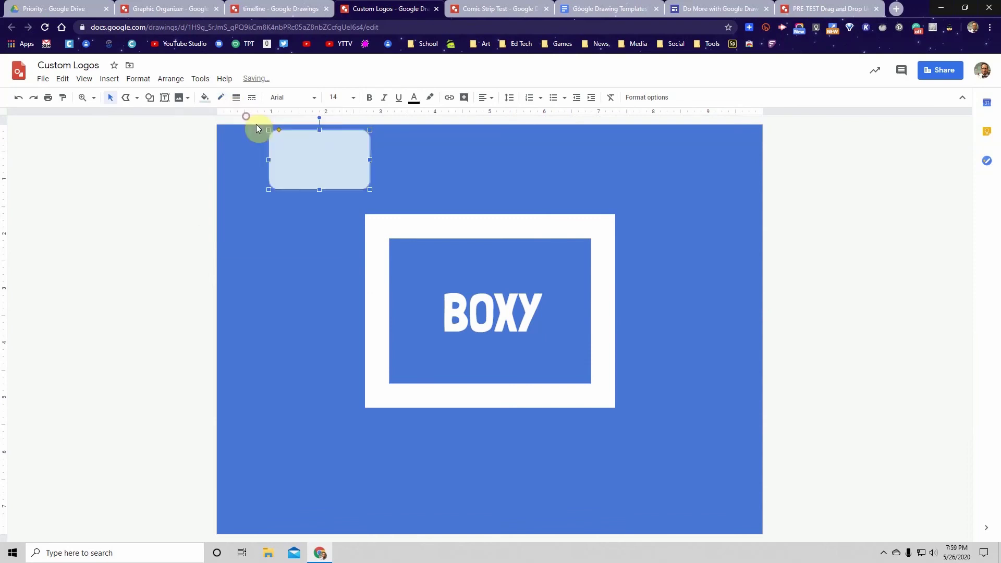
# Step: Move the rounded rectangle slightly down and to the left and fill it with yellow
pyautogui.click(206, 102)
pyautogui.click(290, 167)
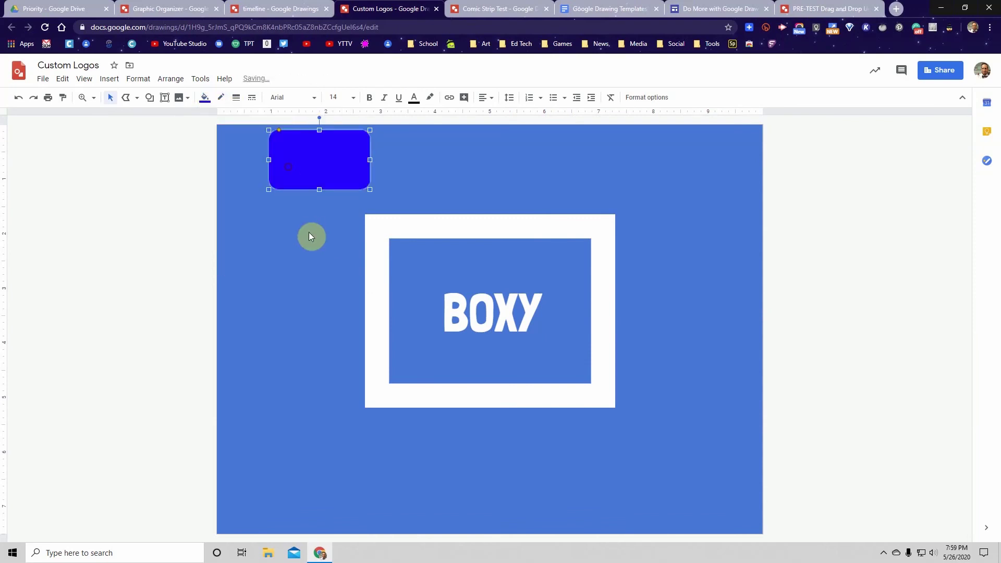
pyautogui.moveTo(296, 171); pyautogui.dragTo(289, 182)
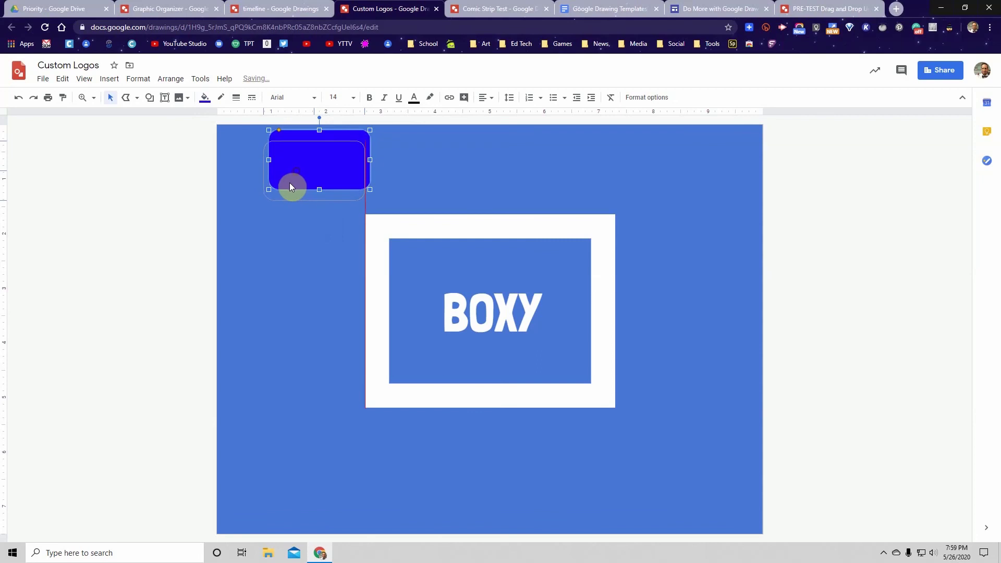
pyautogui.click(207, 101)
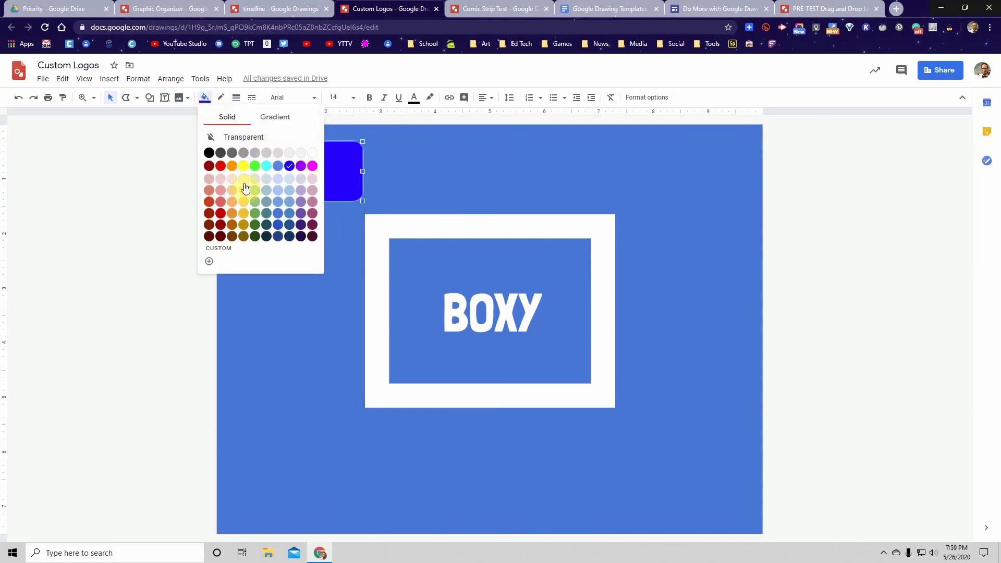
pyautogui.click(245, 167)
pyautogui.click(437, 168)
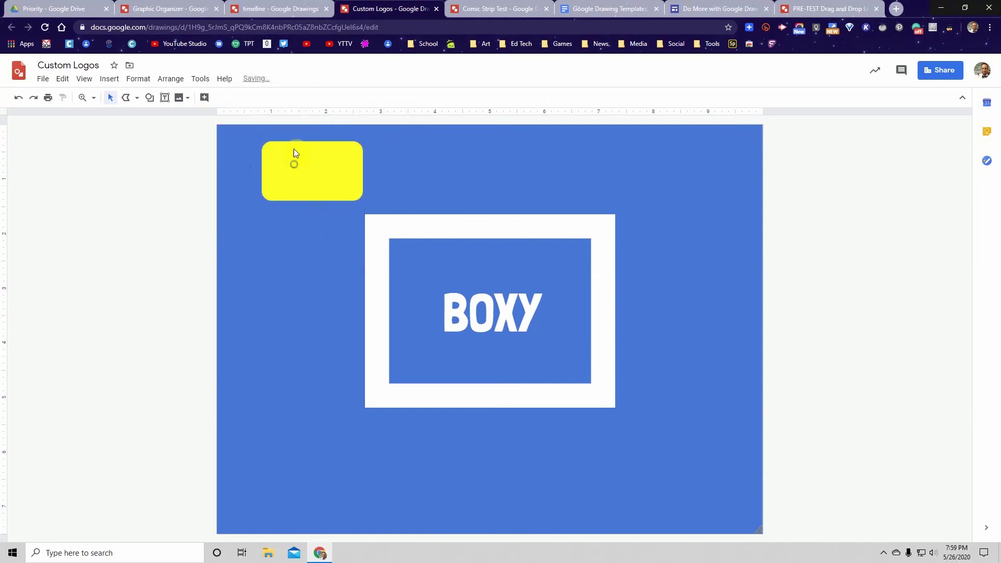
# Step: Duplicate the yellow rectangle and shrink the copy to about 1.3 by 0.6 inches over the original's upper-left corner
pyautogui.click(290, 149)
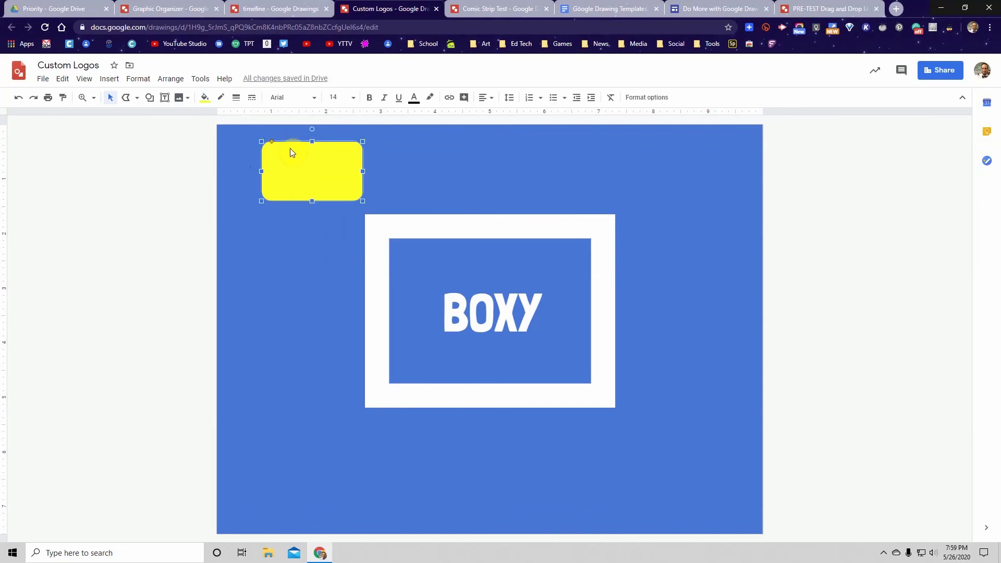
pyautogui.hotkey('ctrl', 'd')
pyautogui.moveTo(371, 210); pyautogui.dragTo(340, 186)
pyautogui.moveTo(311, 168); pyautogui.dragTo(301, 162)
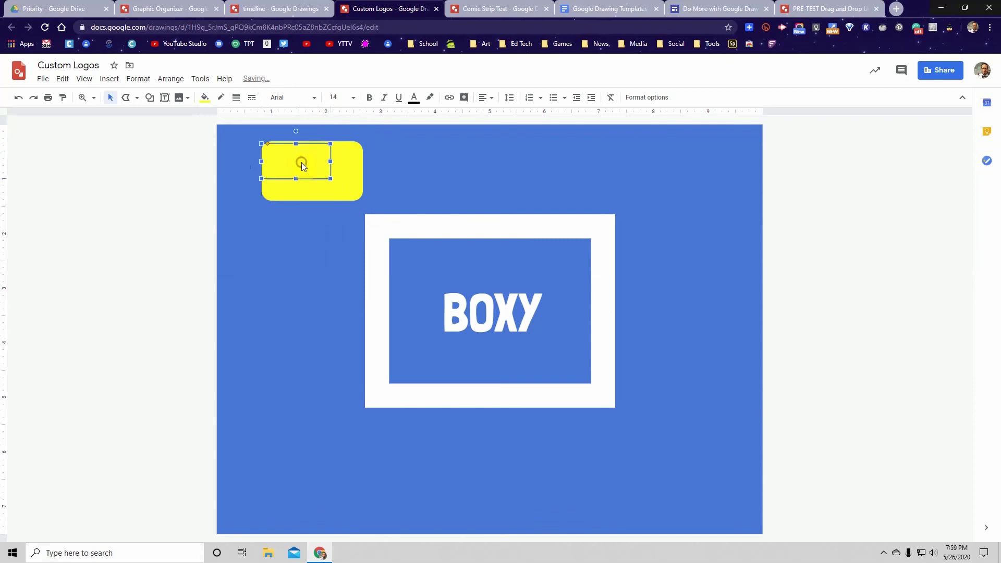
# Step: Fill the smaller rounded rectangle with a medium green
pyautogui.click(205, 98)
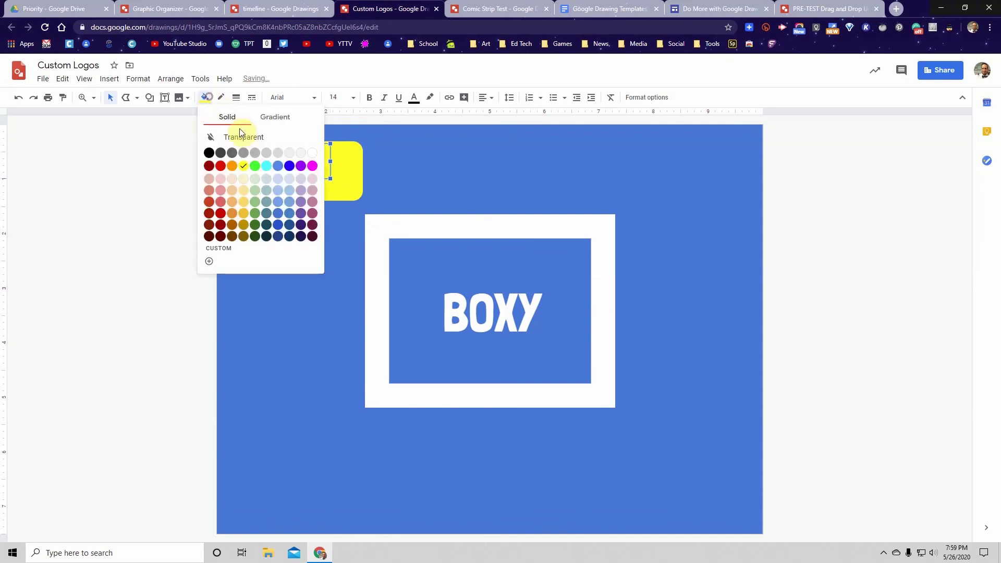
pyautogui.click(254, 213)
pyautogui.click(403, 174)
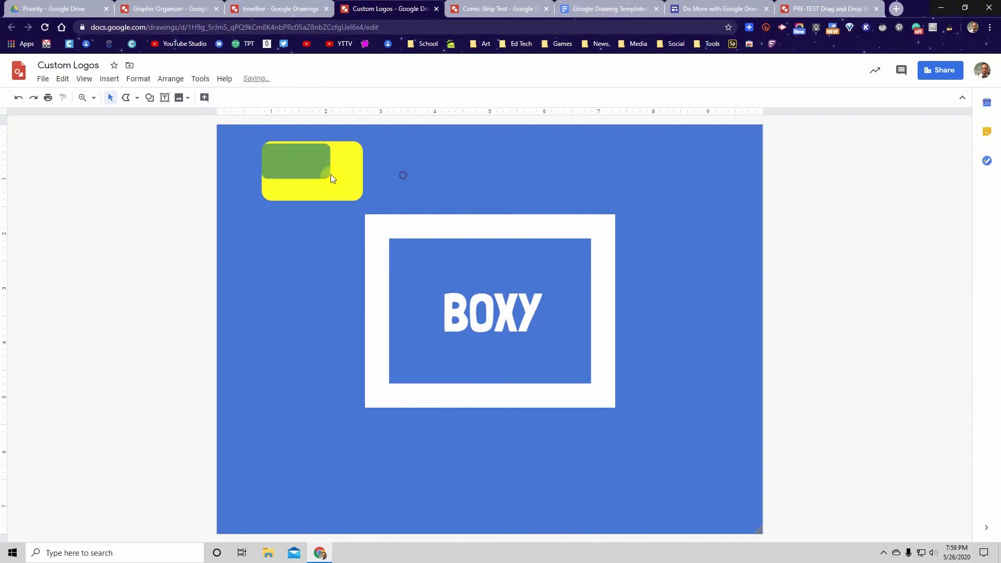
# Step: Align the green rectangle with the yellow one's upper-left corner and enlarge it to about 1.5 by 0.8 inches
pyautogui.click(301, 158)
pyautogui.moveTo(302, 158); pyautogui.dragTo(296, 160)
pyautogui.rightClick(308, 161)
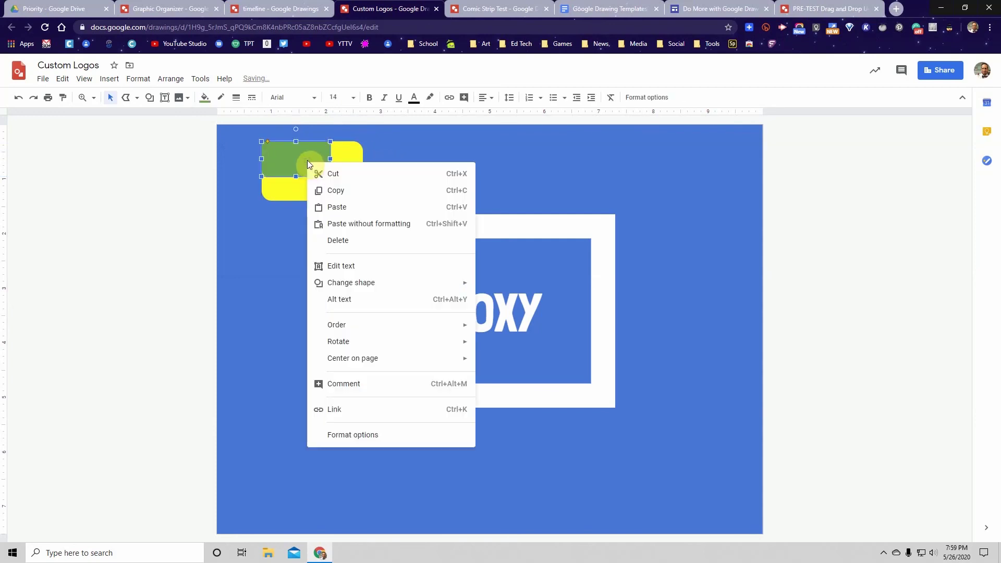
pyautogui.click(314, 159)
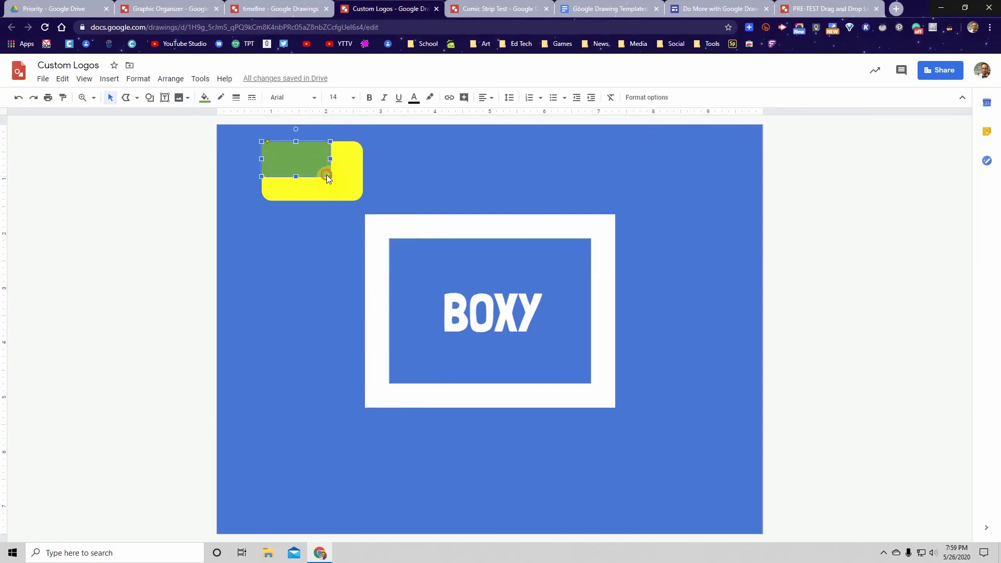
pyautogui.moveTo(330, 176); pyautogui.dragTo(359, 189)
pyautogui.press('Escape')
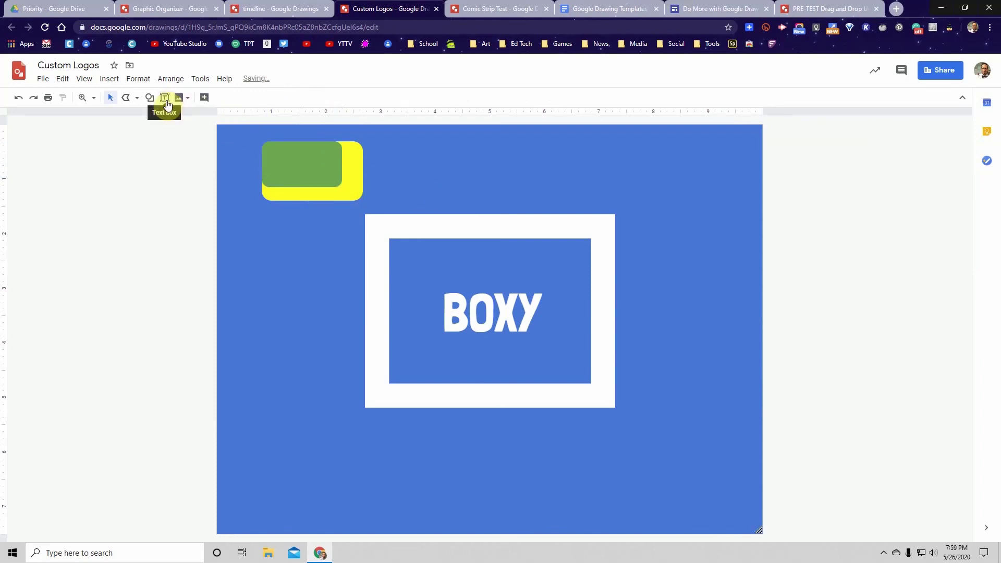
# Step: Duplicate the green rectangle as a light green copy about 1.3 by 0.7 inches, aligned to the same upper-left corner
pyautogui.click(293, 167)
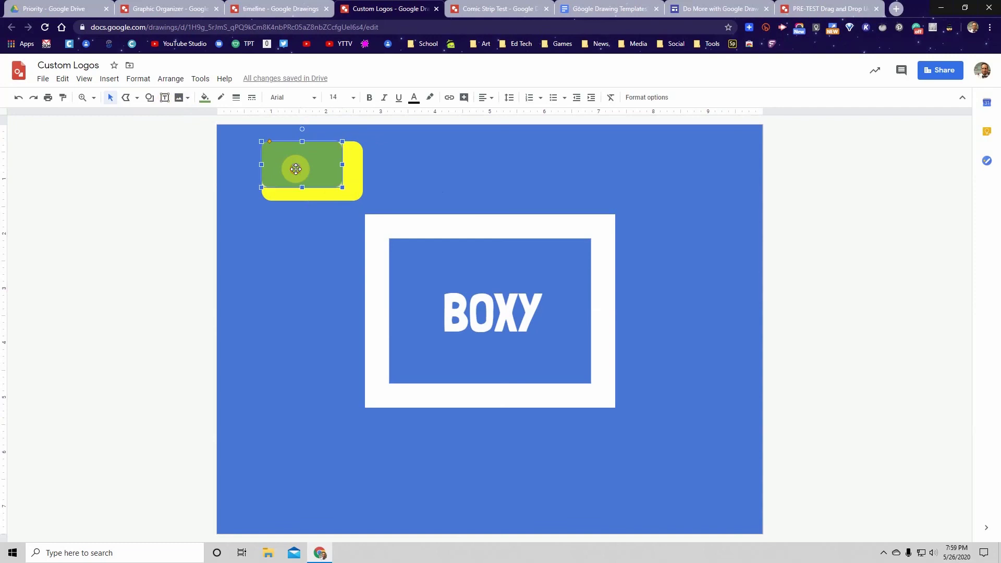
pyautogui.moveTo(309, 181); pyautogui.dragTo(293, 158)
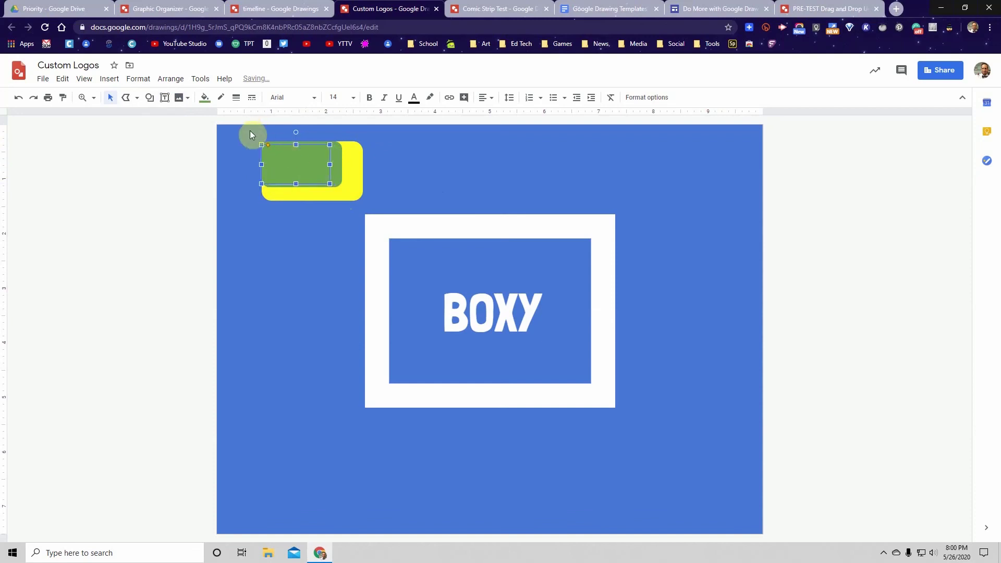
pyautogui.click(206, 98)
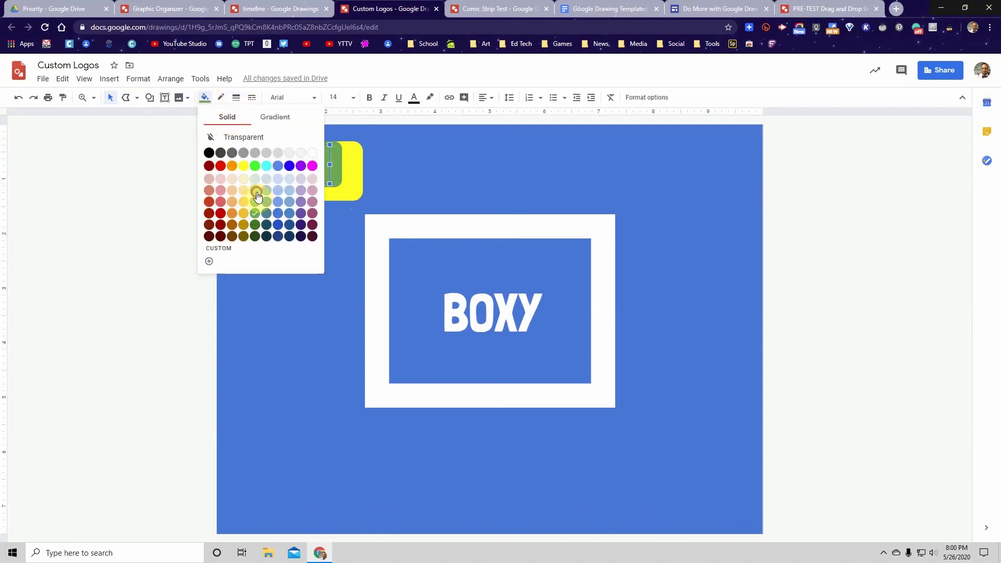
pyautogui.click(256, 193)
pyautogui.click(409, 194)
pyautogui.click(308, 167)
pyautogui.click(427, 167)
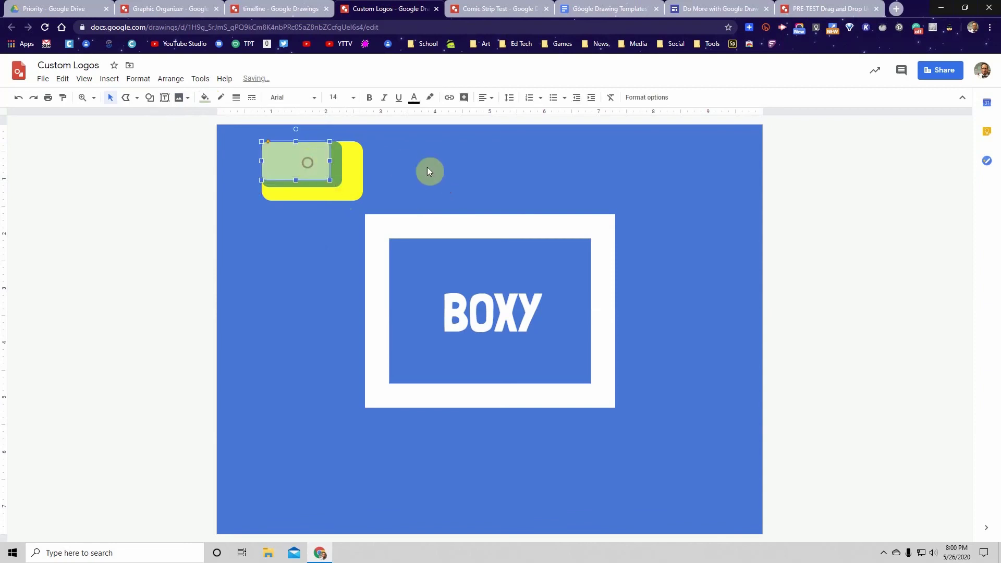
# Step: Narrow the yellow rounded rectangle to about 1.75 inches wide, keeping its upper-left corner in place
pyautogui.click(332, 190)
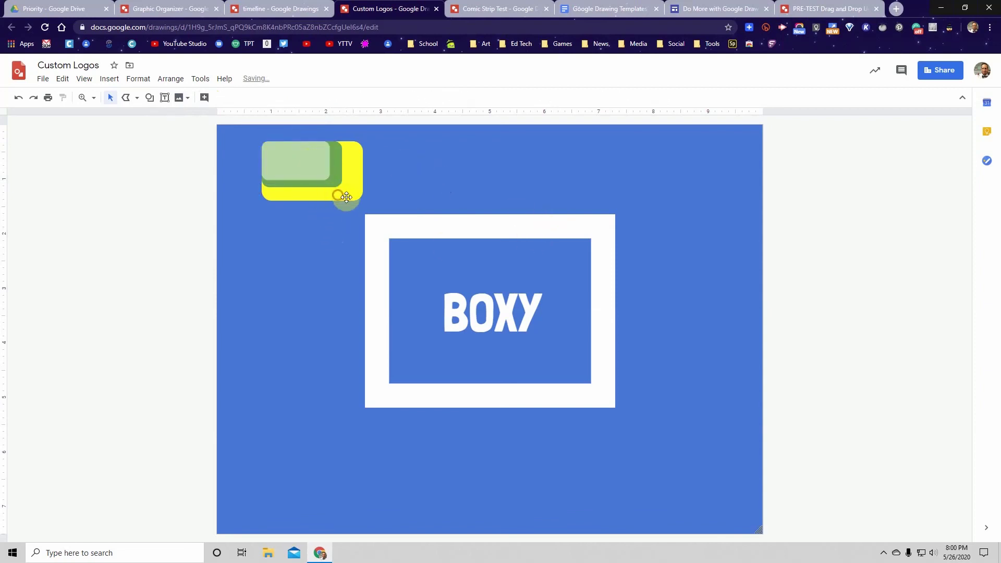
pyautogui.moveTo(364, 202); pyautogui.dragTo(356, 200)
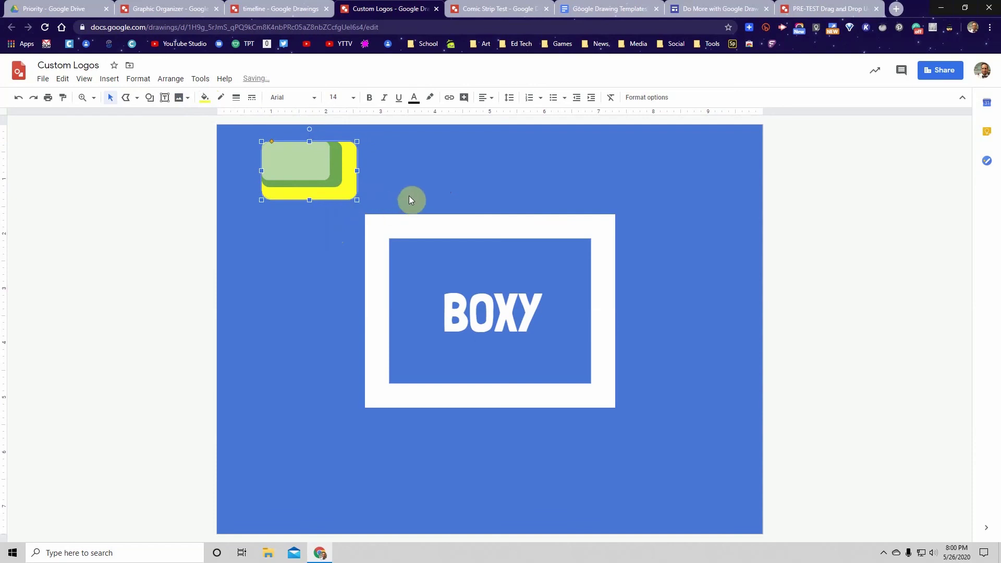